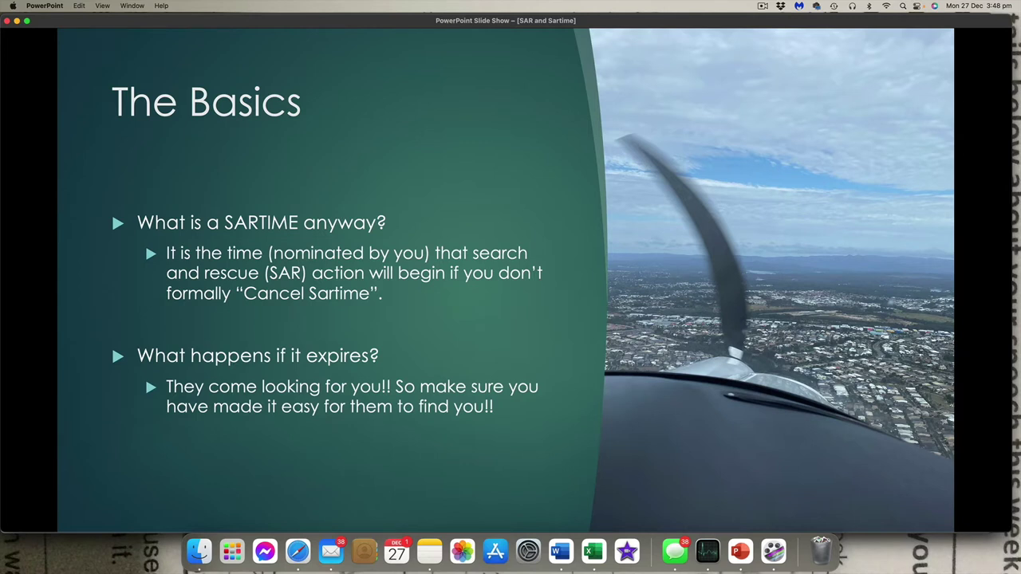
# - Advance the 'SAR and Sartime' slide show to The Basics section-title slide
pyautogui.press('Left')
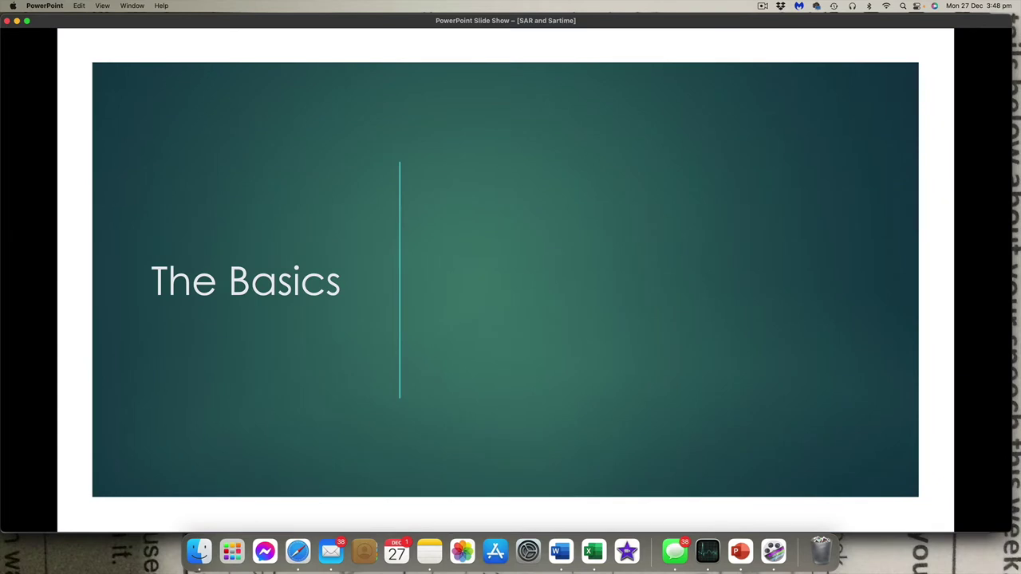
# - Reveal The Basics Q&A bullets, from 'Do I HAVE to nominate one?' through lodging via NAIPS
pyautogui.press('Right')
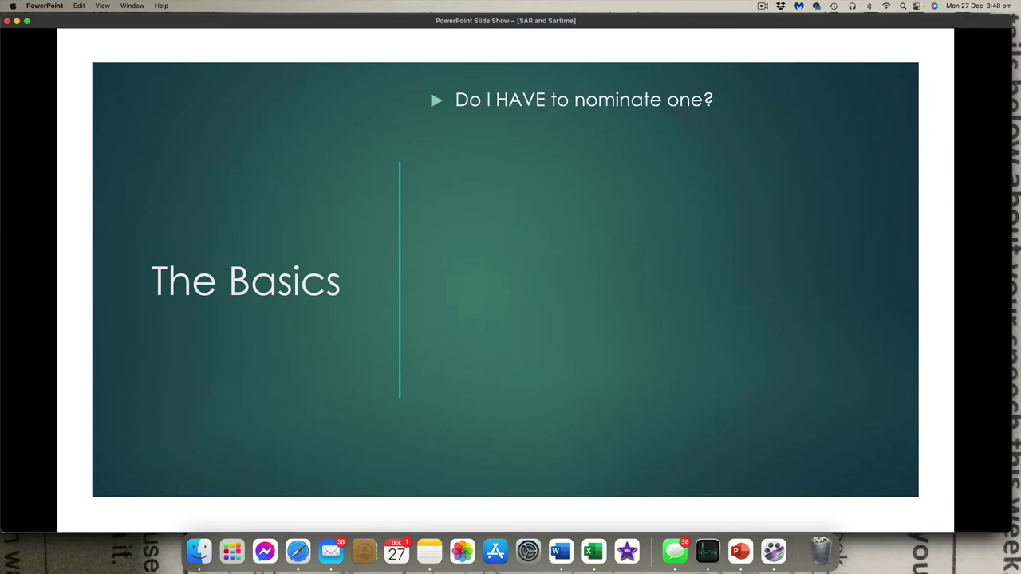
pyautogui.press('Right')
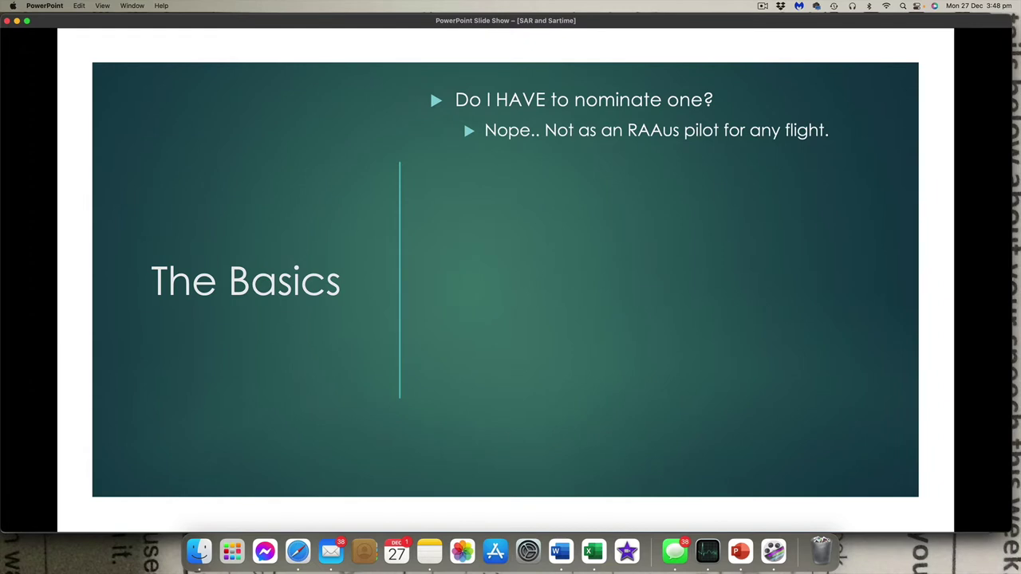
pyautogui.press('Right')
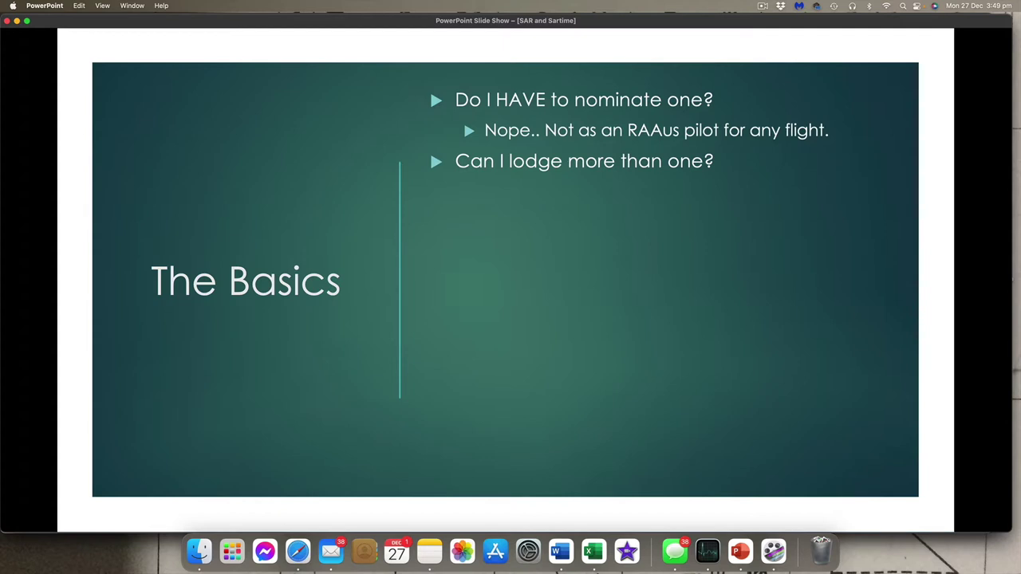
pyautogui.press('Right')
pyautogui.press('Right')
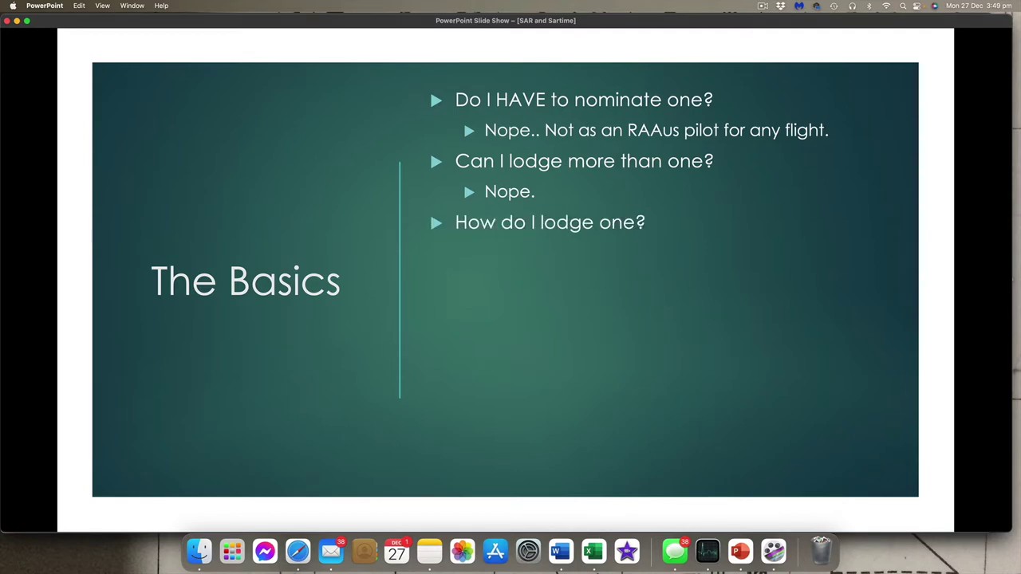
pyautogui.press('Right')
pyautogui.press('Right')
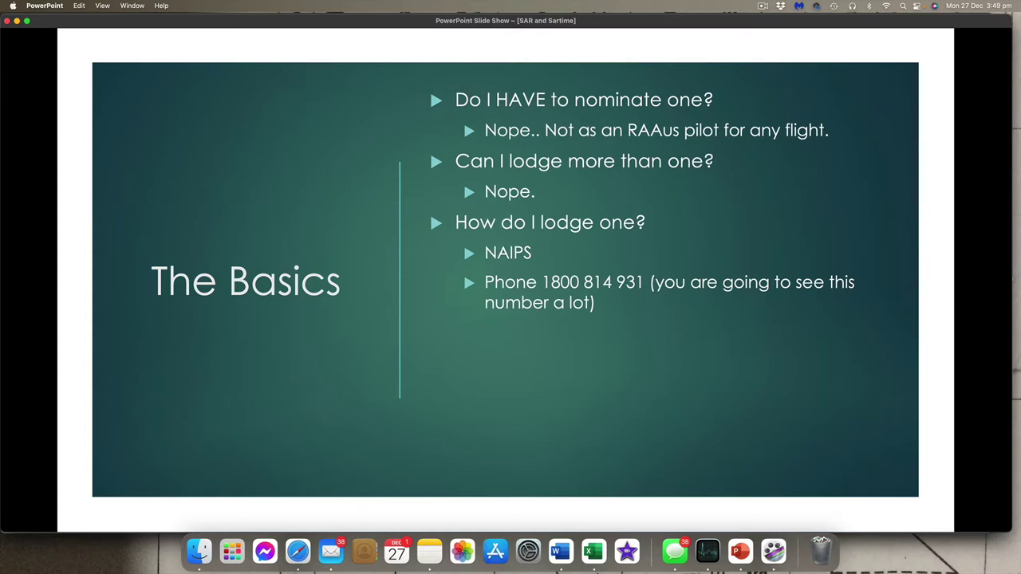
# - Build the EFB, FAX and Radio lodging options, then advance to the 'How do I amend my SARTIME?' slide
pyautogui.press('Right')
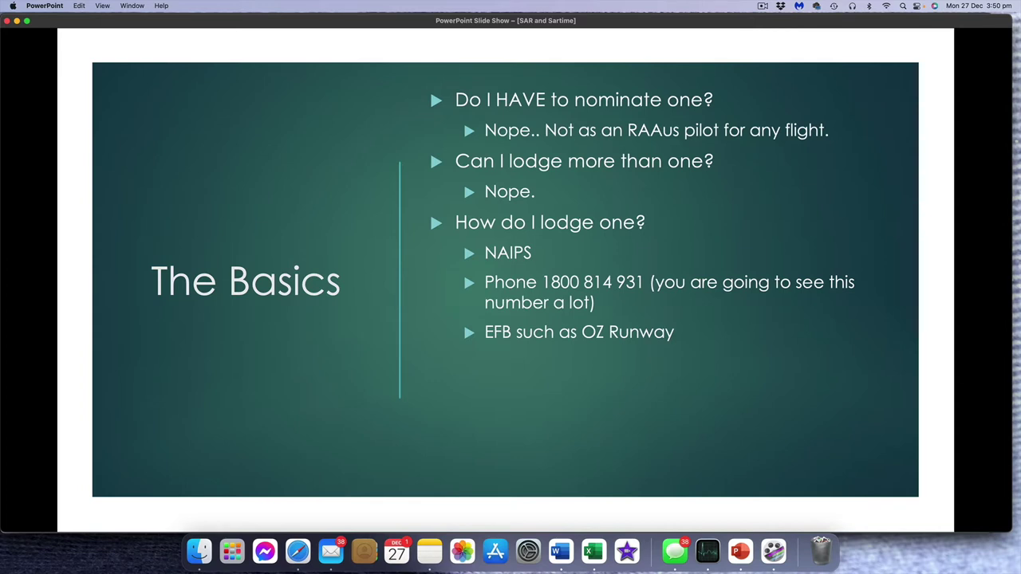
pyautogui.press('Right')
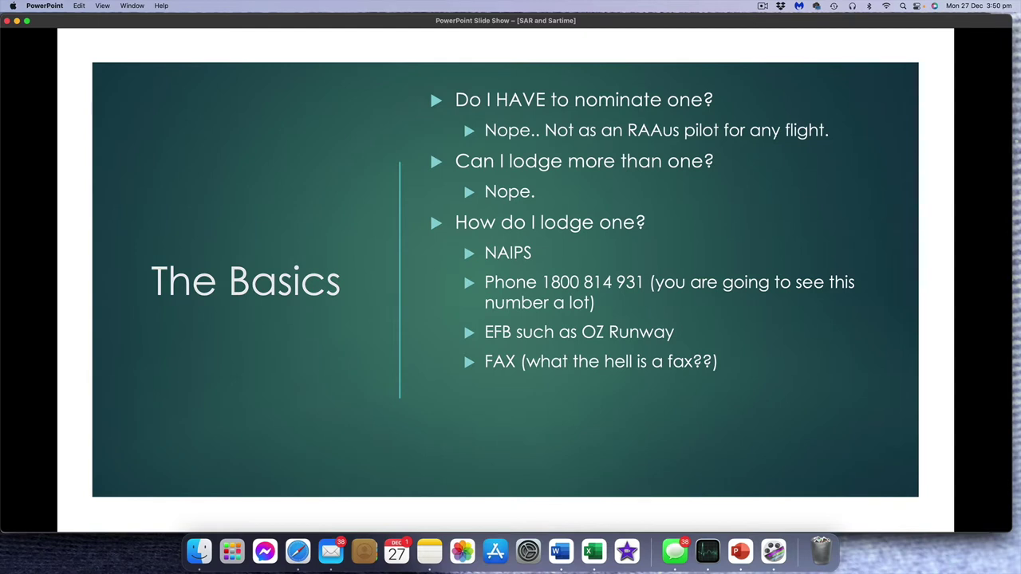
pyautogui.press('Right')
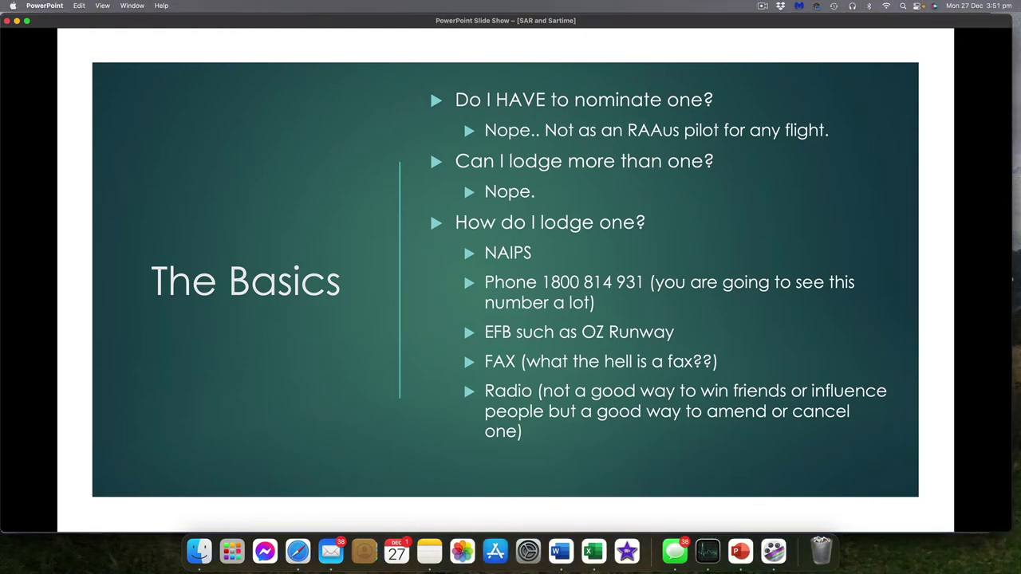
pyautogui.press('Right')
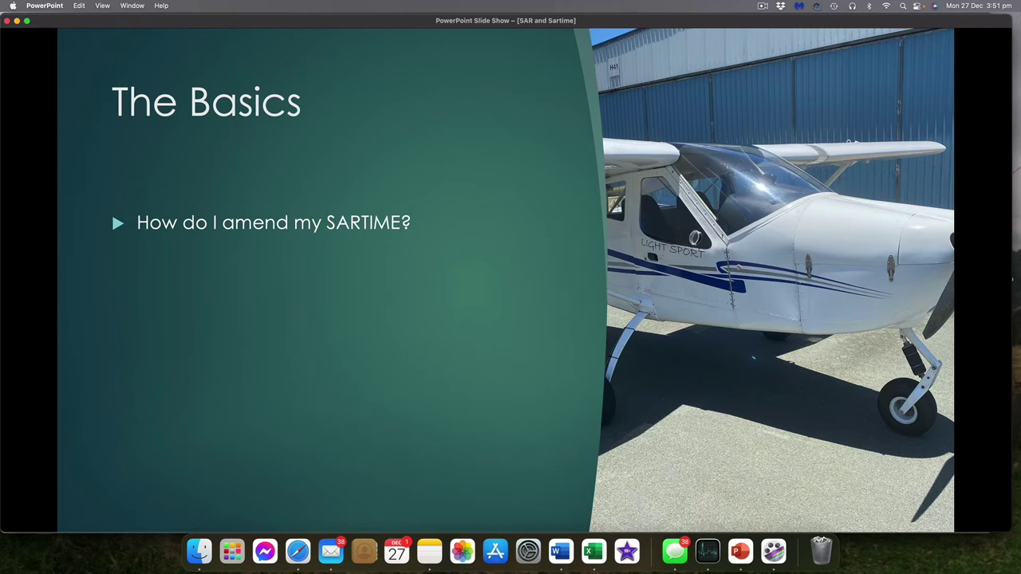
# - Show the amend-by-radio-or-phone and 'amending is very common' answers, then advance to the next Basics slide
pyautogui.press('Right')
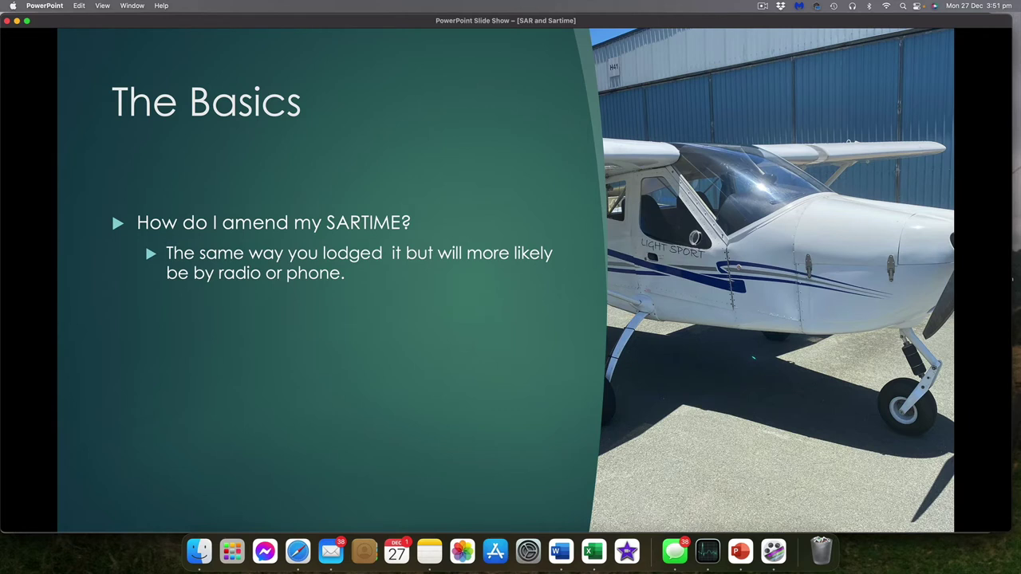
pyautogui.press('Right')
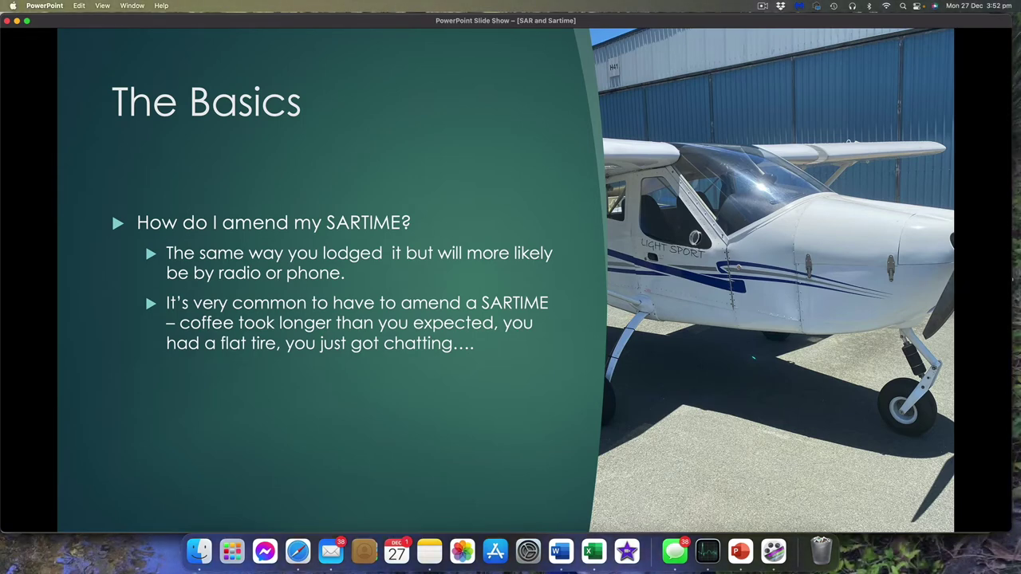
pyautogui.press('Right')
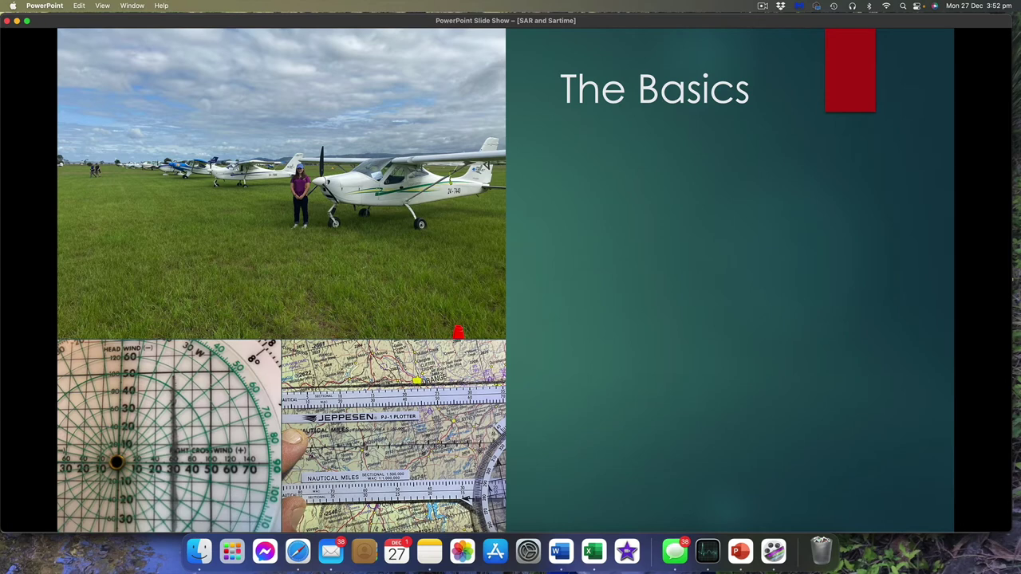
# - List the Flight Note, SARTIME and Flight notification form options, then show 'Lets look at NAIPS'
pyautogui.press('Right')
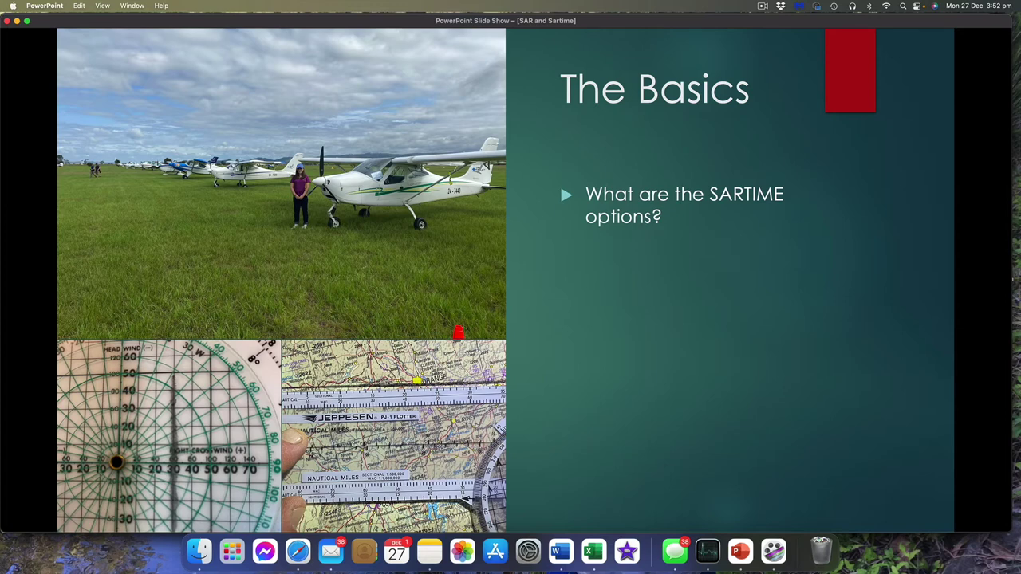
pyautogui.press('Right')
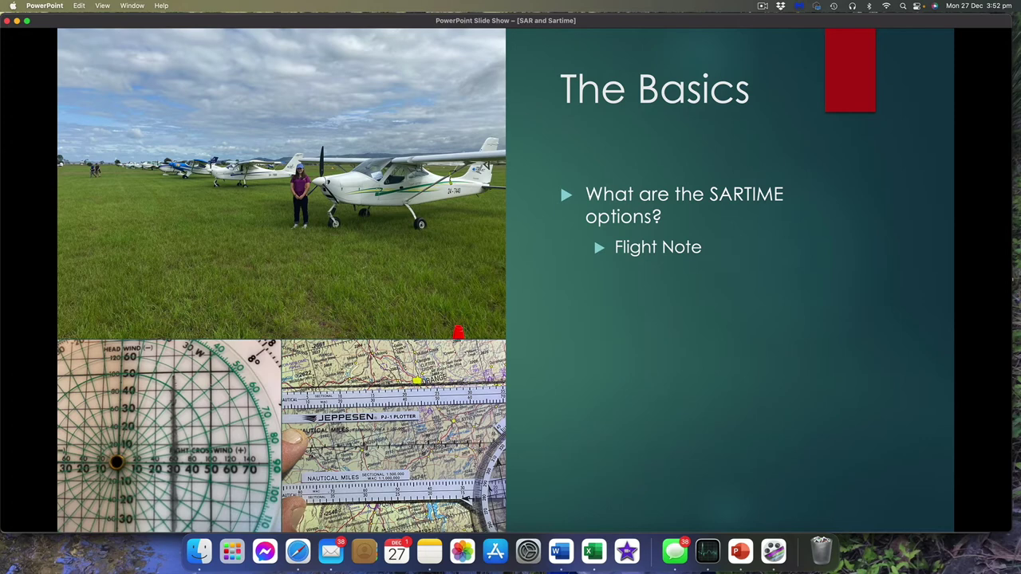
pyautogui.press('Right')
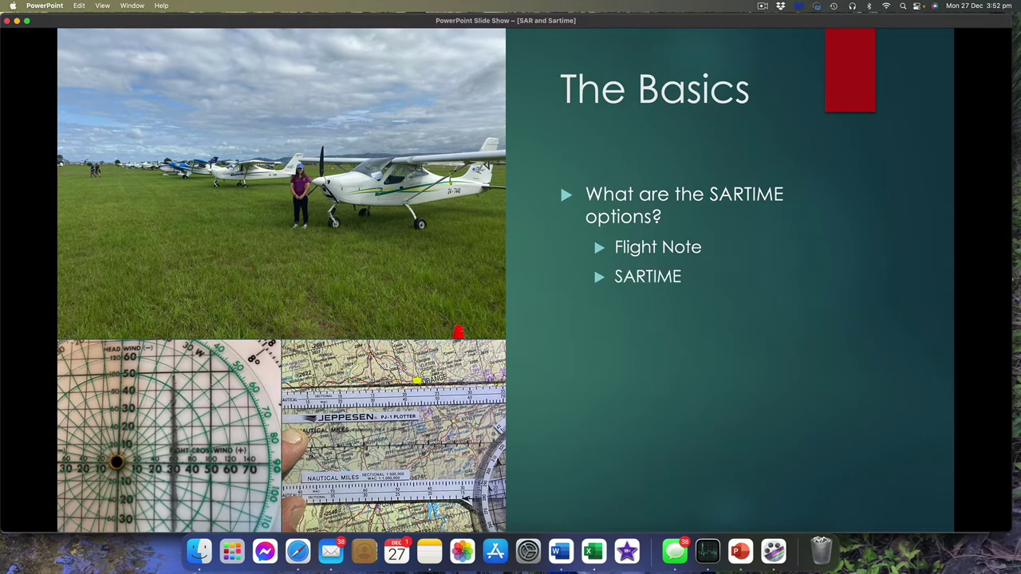
pyautogui.press('Right')
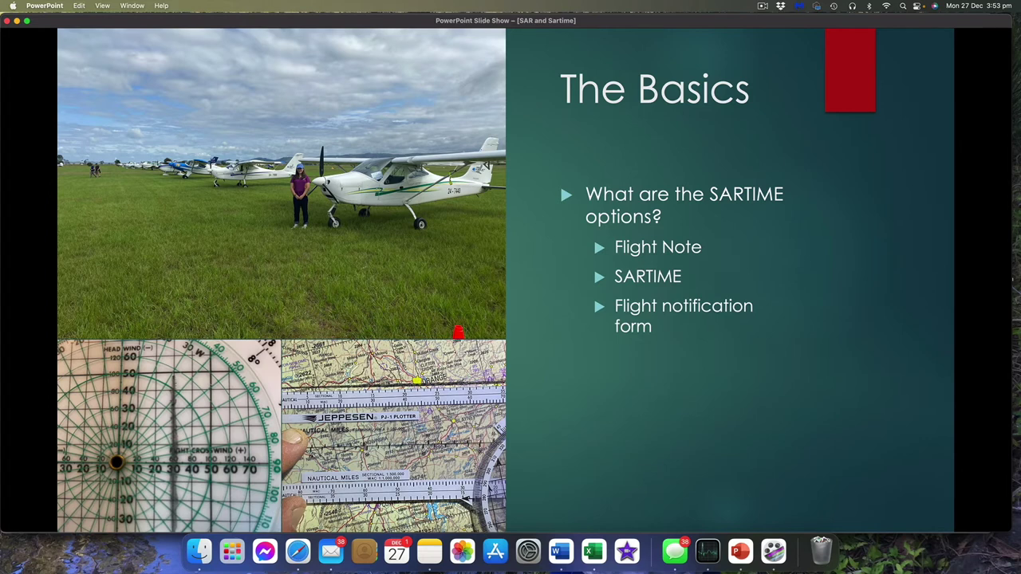
pyautogui.press('Right')
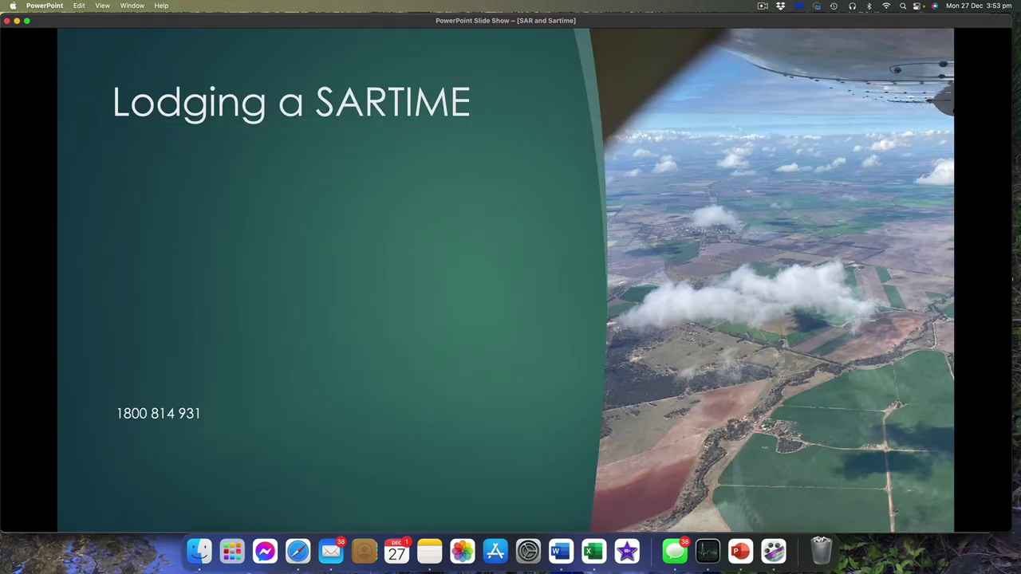
pyautogui.press('Right')
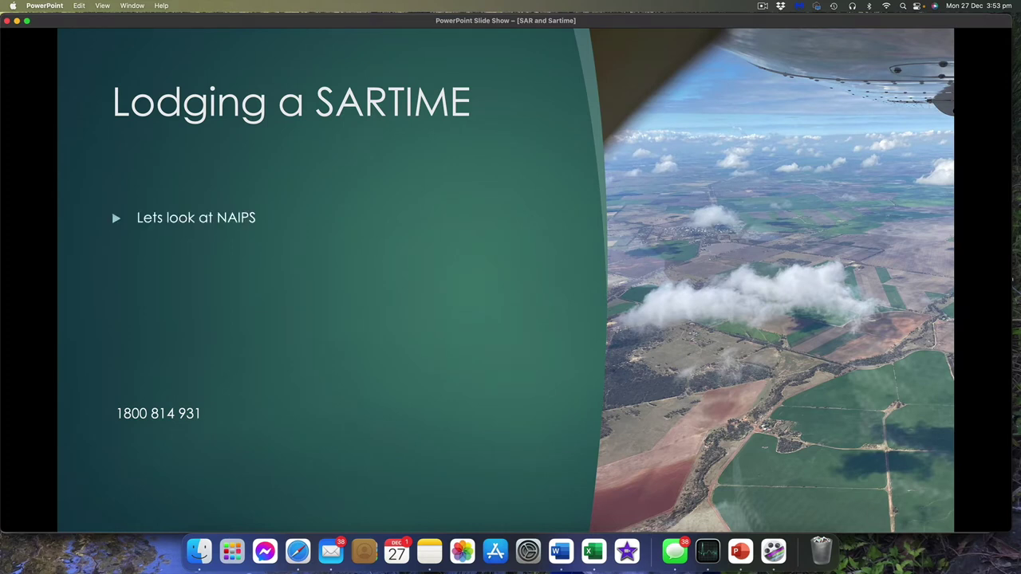
# - Open a new Sartime Flight Notification from NAIPS's active Flight Notification menu
pyautogui.click(308, 546)
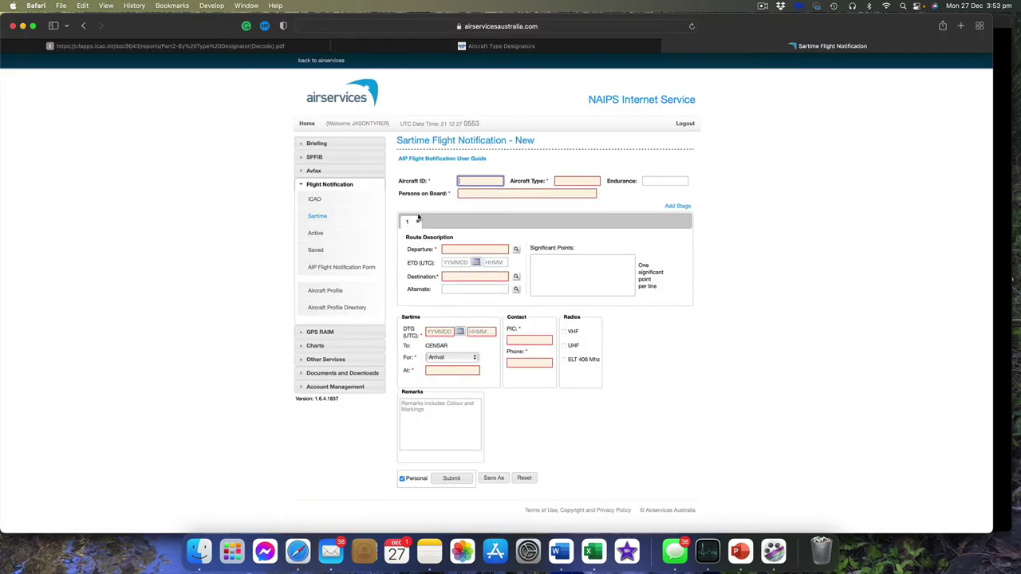
pyautogui.click(307, 125)
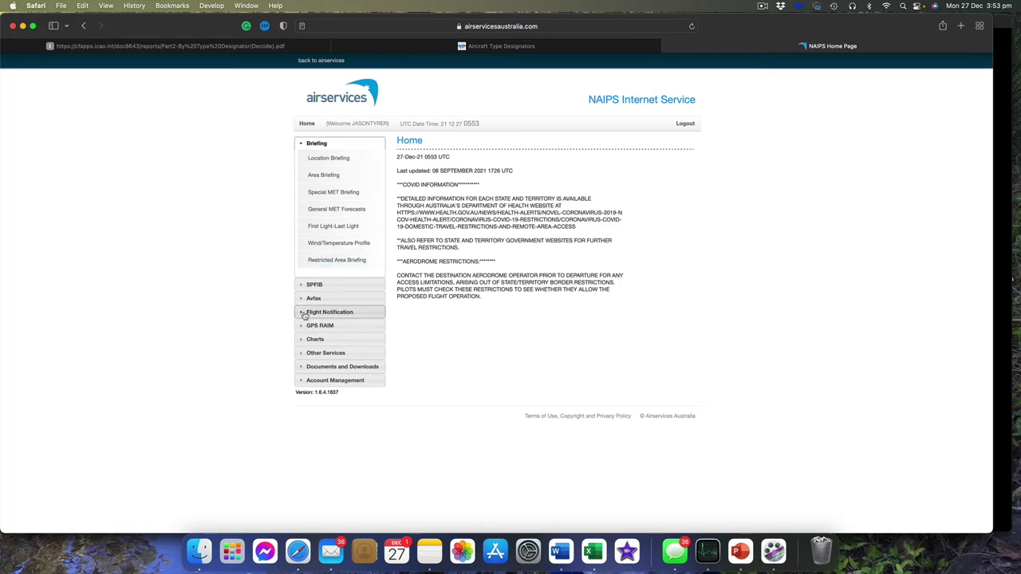
pyautogui.click(304, 314)
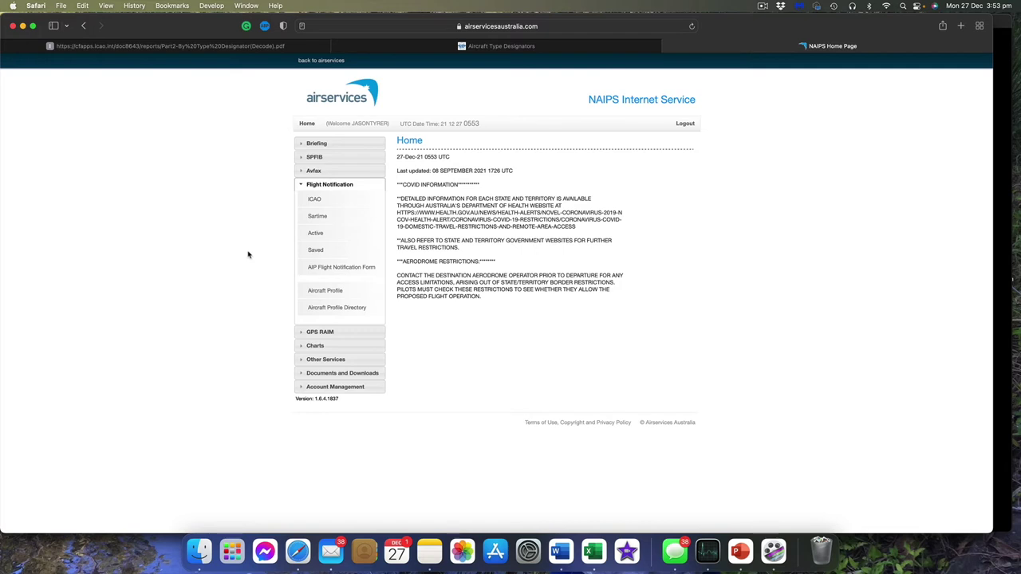
pyautogui.click(325, 235)
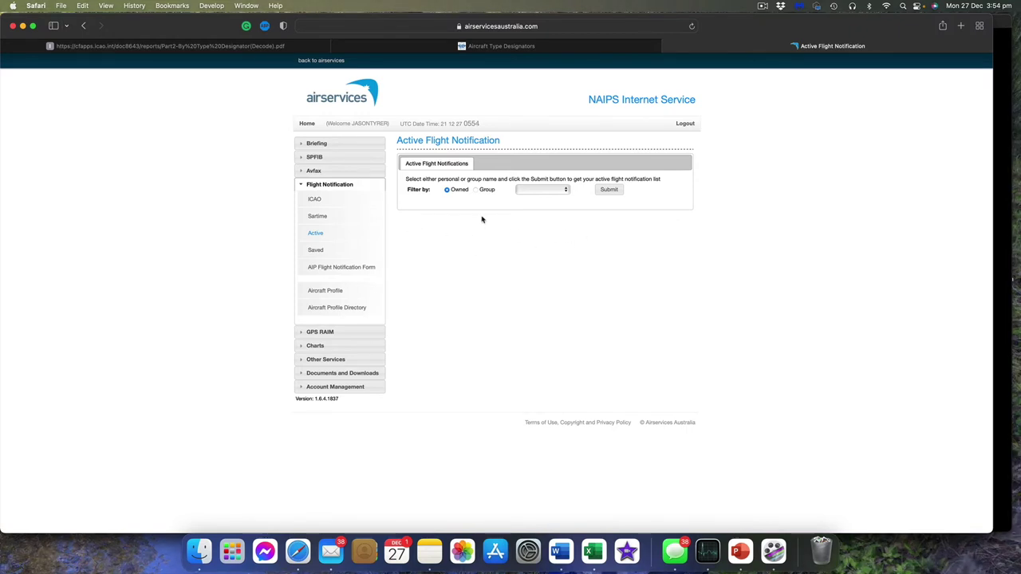
pyautogui.click(333, 217)
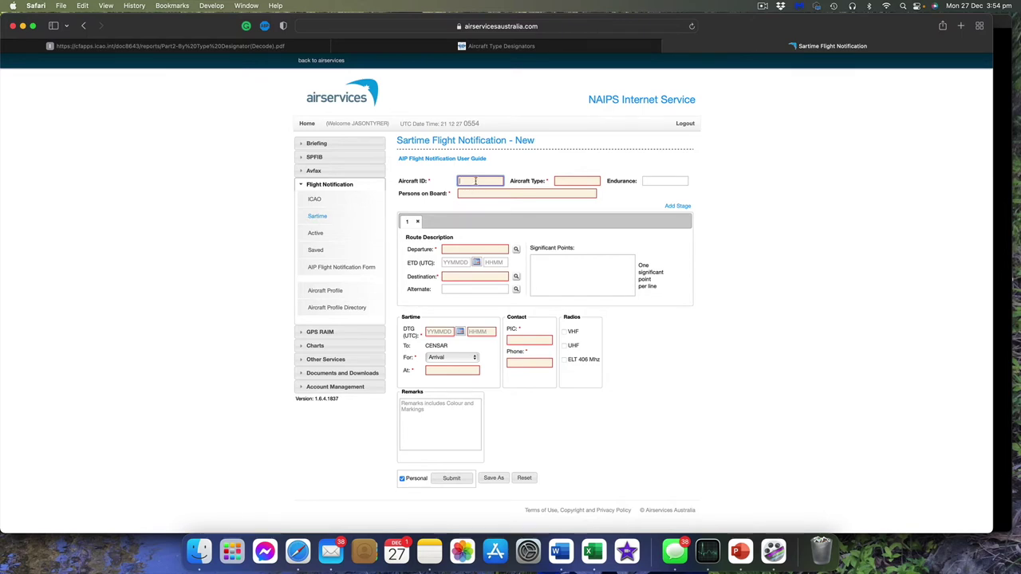
pyautogui.moveTo(476, 181)
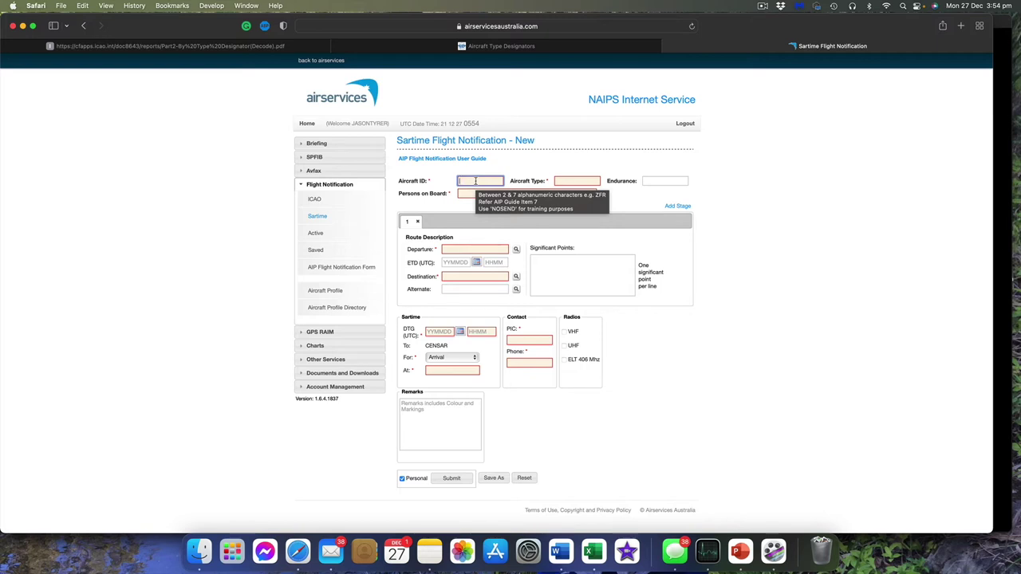
# - Enter NOSEND as the Aircraft ID and move to the Aircraft Type field
pyautogui.write('7440')
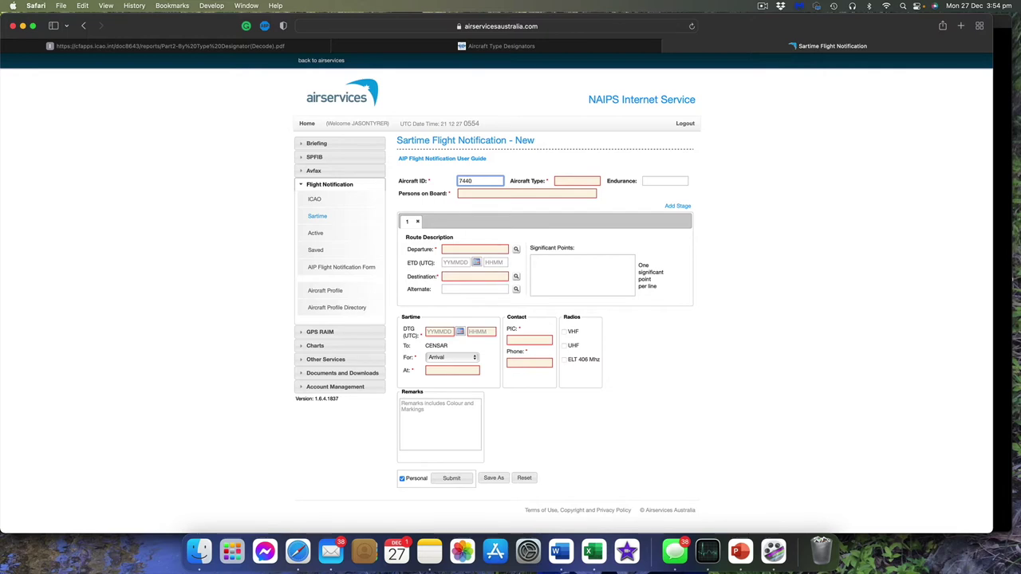
pyautogui.press('BackSpace')
pyautogui.press('BackSpace')
pyautogui.press('BackSpace')
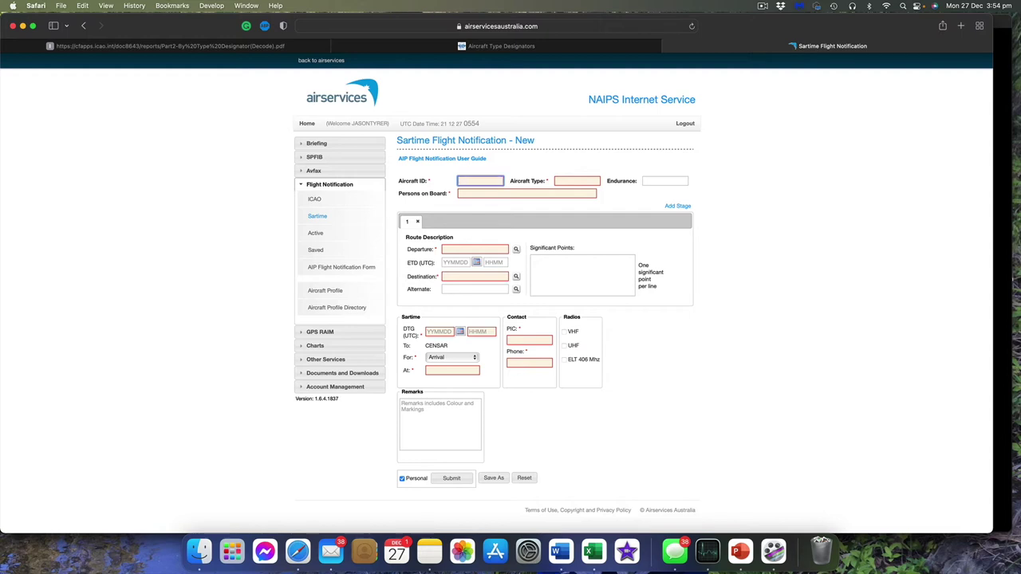
pyautogui.write('NOSEND')
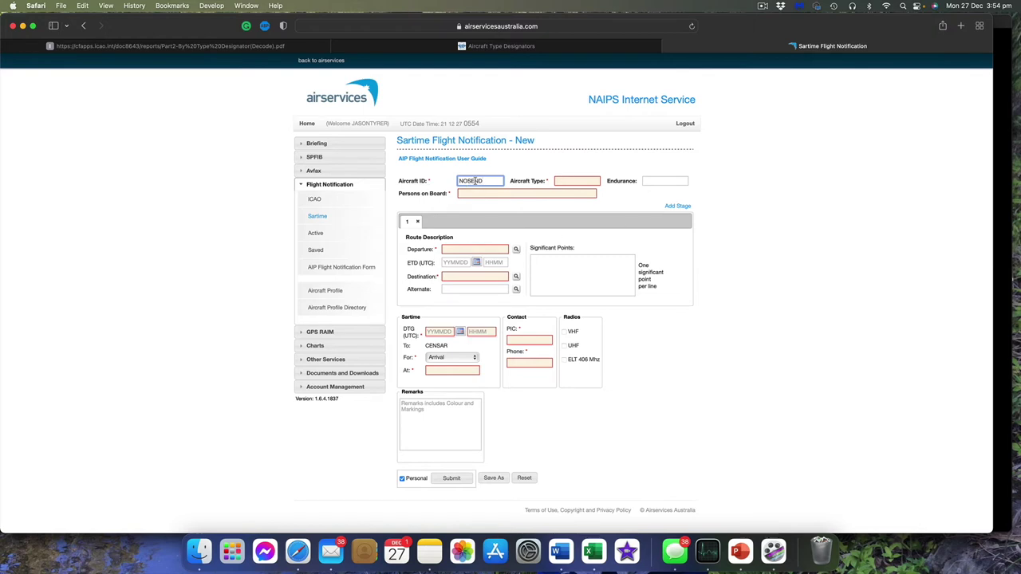
pyautogui.moveTo(491, 178)
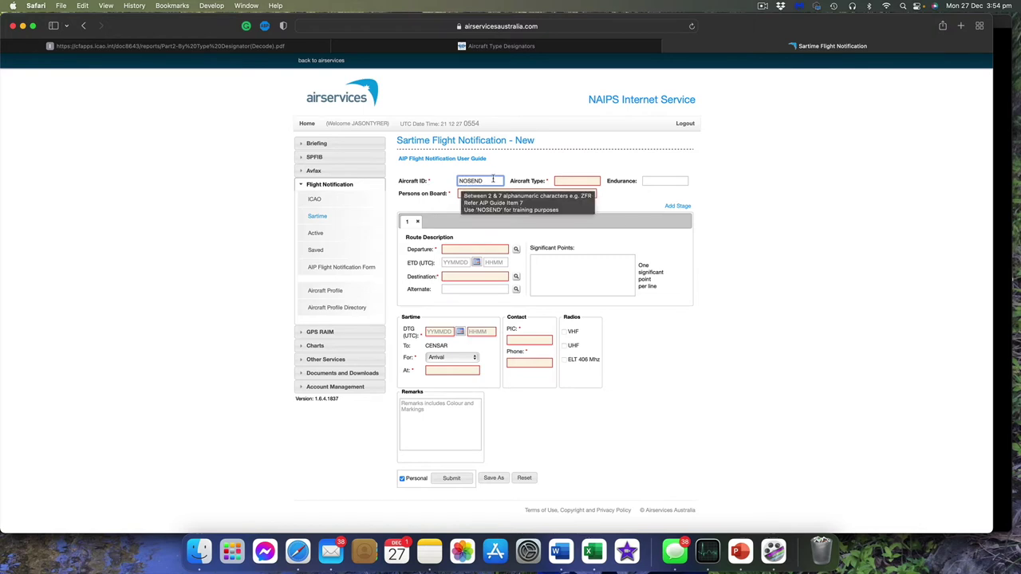
pyautogui.click(571, 181)
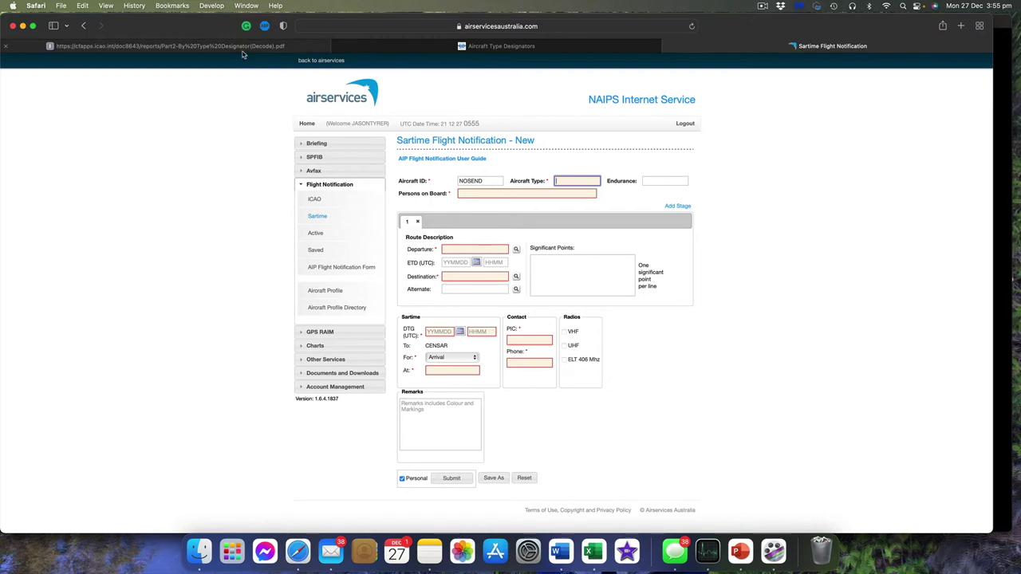
pyautogui.moveTo(244, 52)
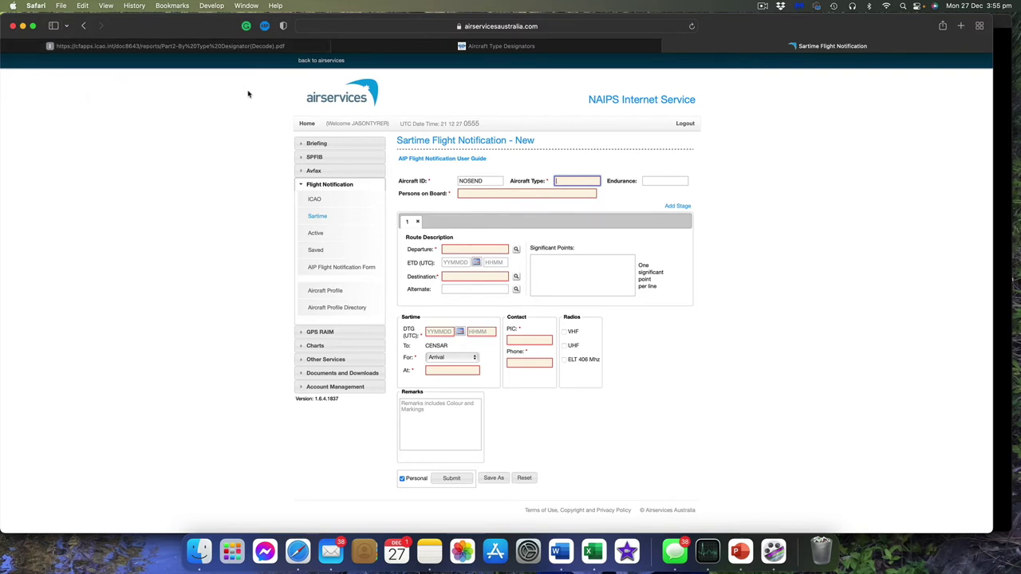
# - Scroll the ICAO Doc 8643 PDF to page 2-78 with the TAYB designators at top
pyautogui.click(212, 46)
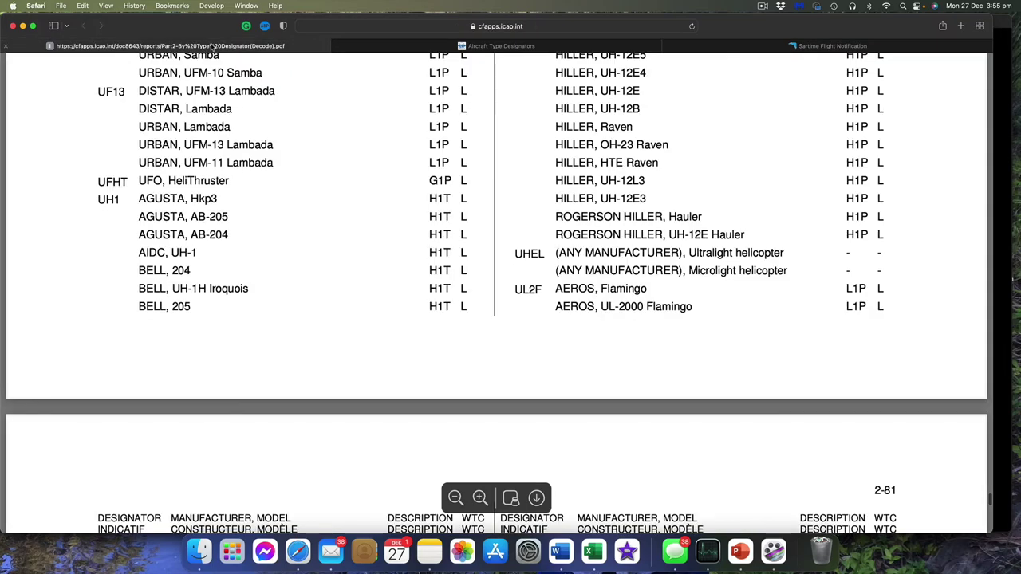
pyautogui.scroll(3, 381, 185)
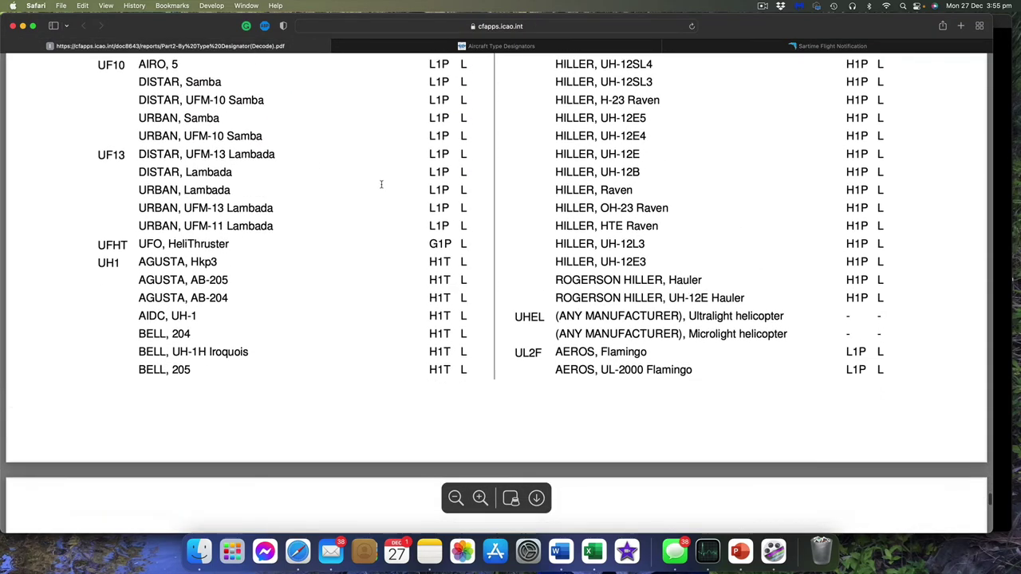
pyautogui.scroll(-3, 381, 185)
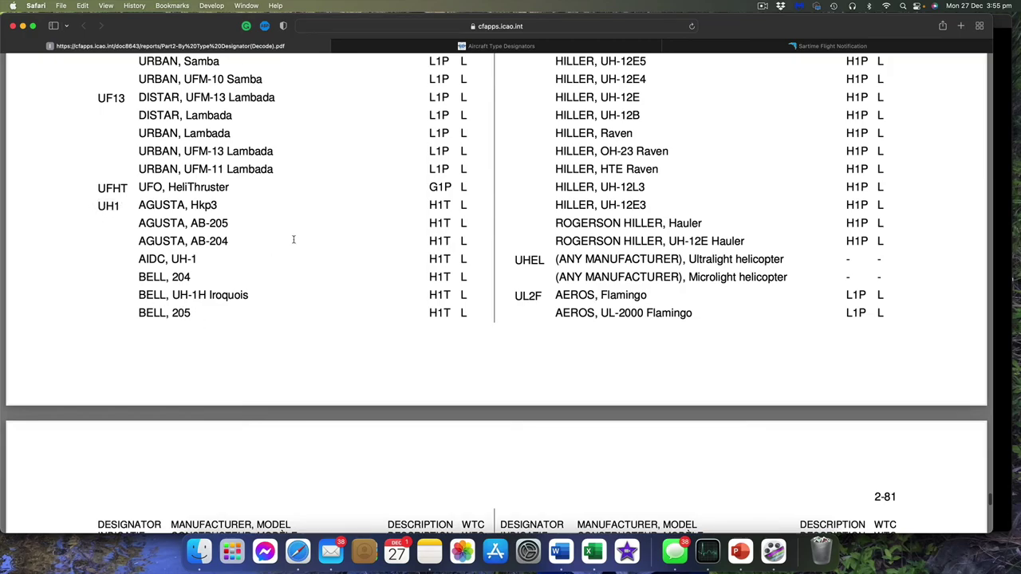
pyautogui.scroll(10, 318, 239)
pyautogui.scroll(15, 318, 240)
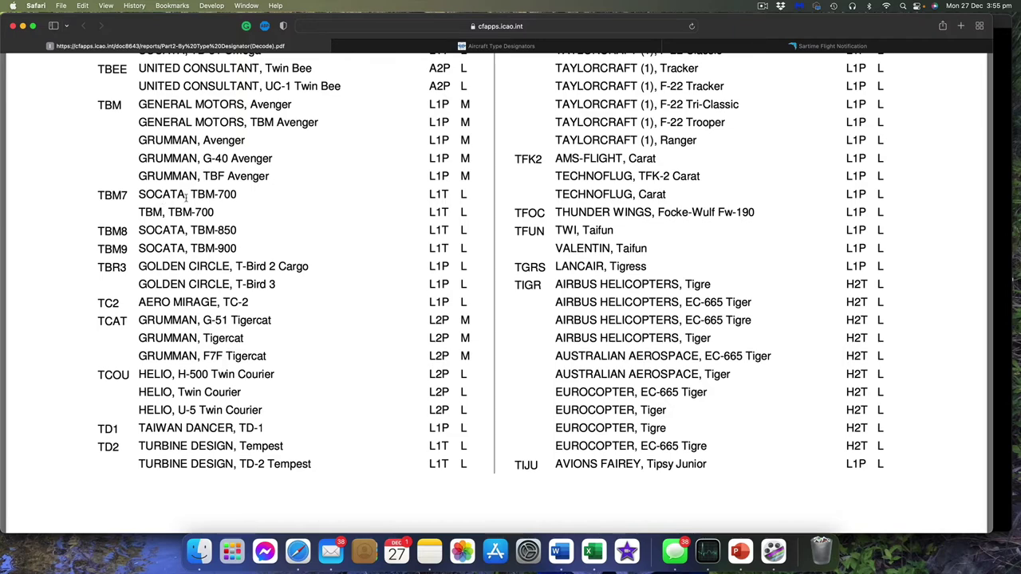
pyautogui.scroll(10, 186, 198)
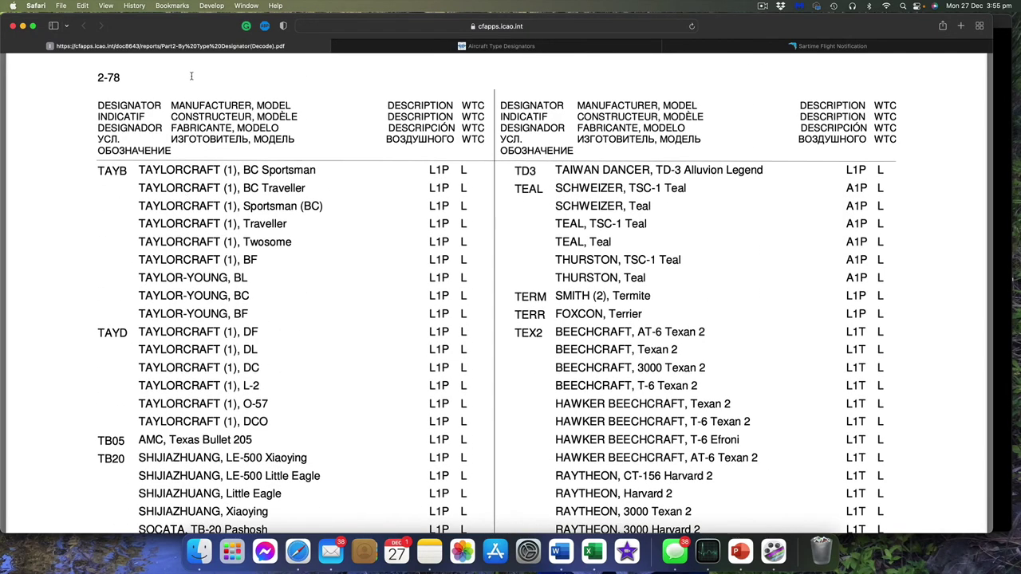
# - Filter the online ICAO designator lookup by skyfox, then jab for Jabiru types, and return to the form
pyautogui.click(414, 48)
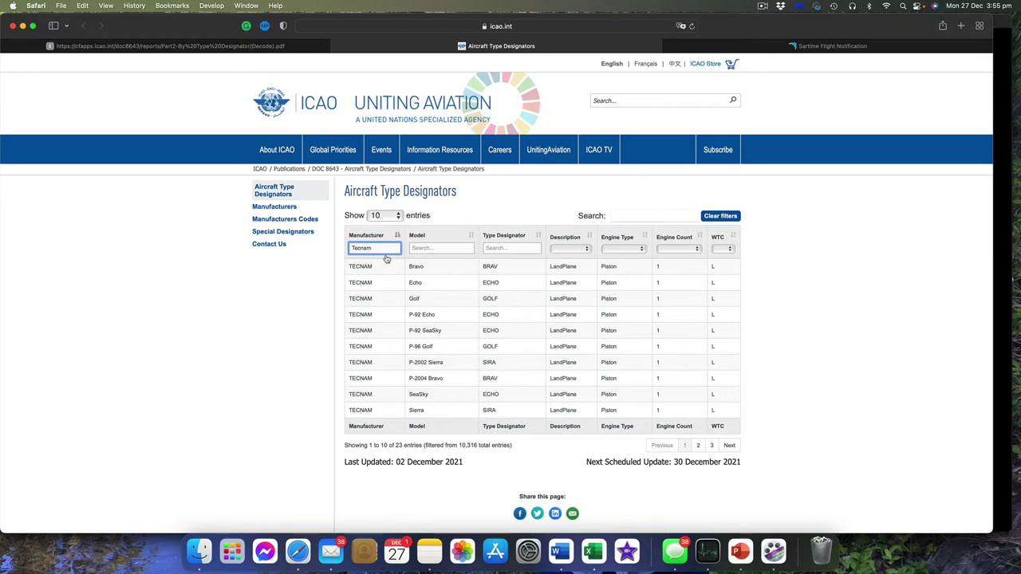
pyautogui.press('BackSpace')
pyautogui.press('BackSpace')
pyautogui.press('BackSpace')
pyautogui.press('BackSpace')
pyautogui.press('BackSpace')
pyautogui.press('BackSpace')
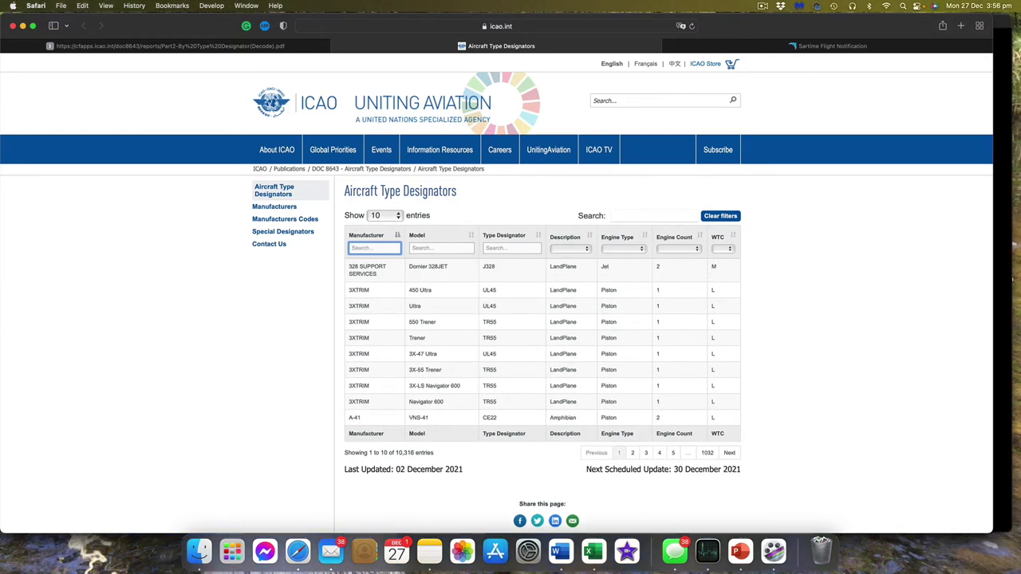
pyautogui.write('skyfo')
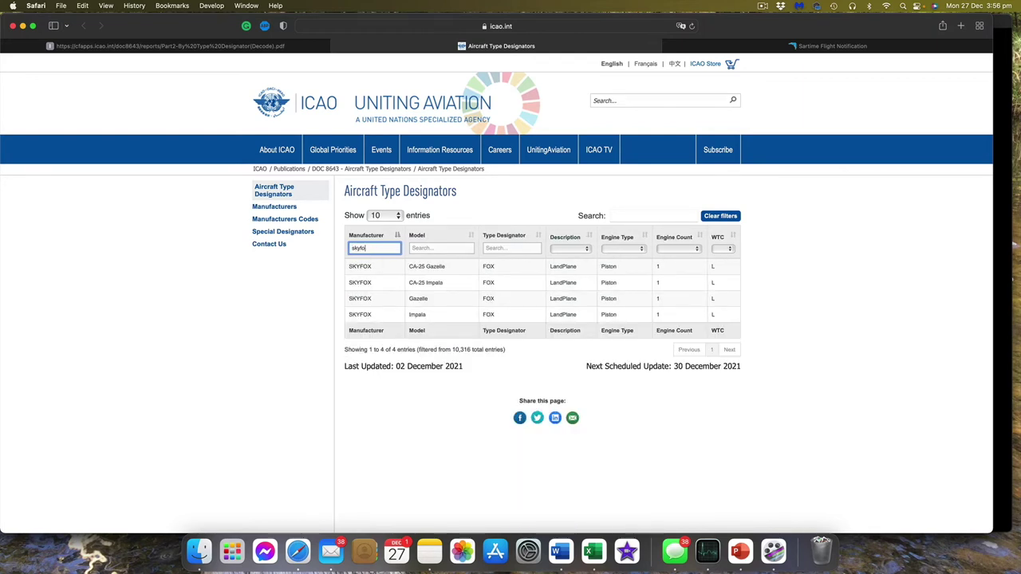
pyautogui.write('x')
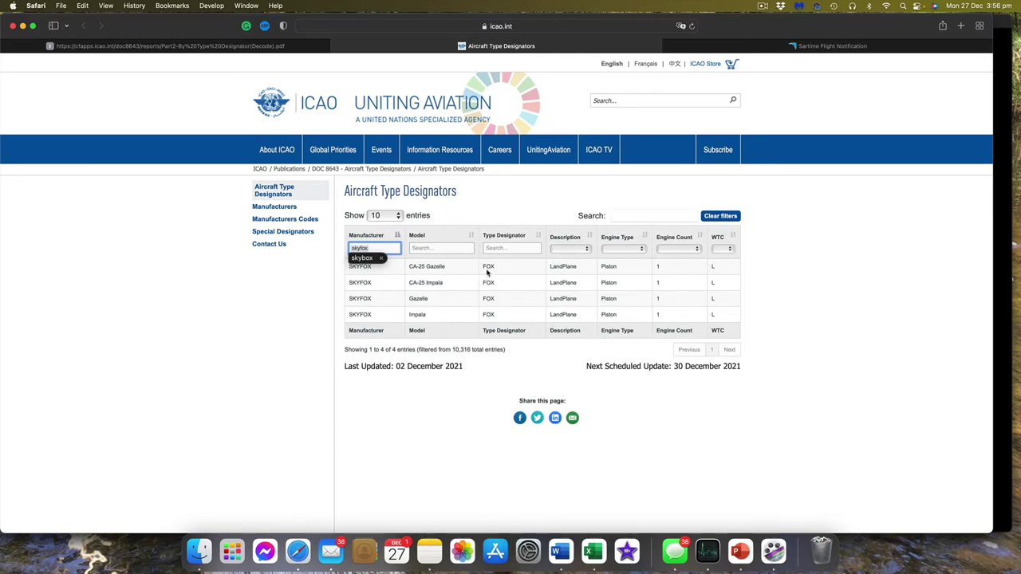
pyautogui.press('BackSpace')
pyautogui.press('BackSpace')
pyautogui.press('BackSpace')
pyautogui.press('BackSpace')
pyautogui.press('BackSpace')
pyautogui.press('BackSpace')
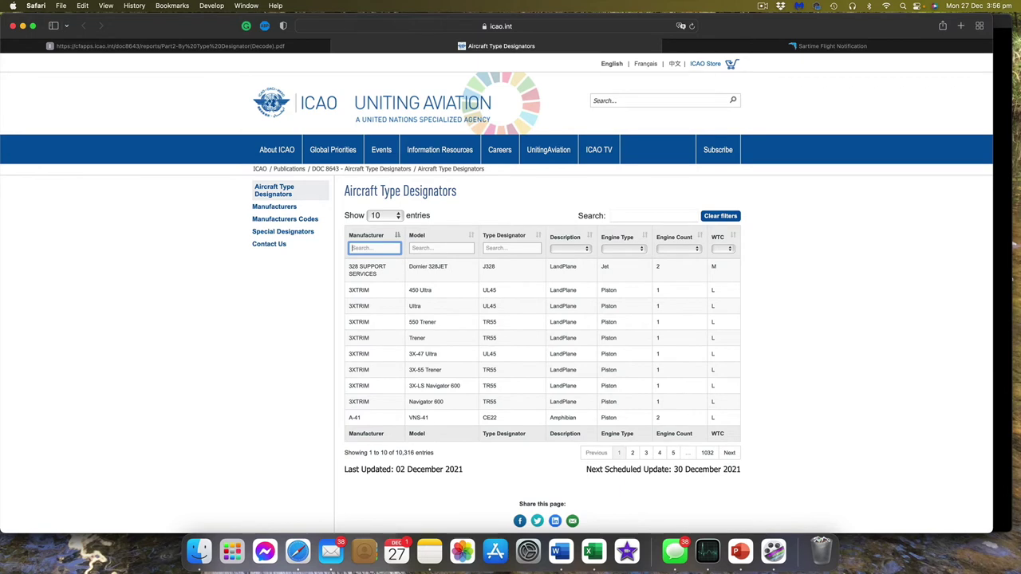
pyautogui.write('jab')
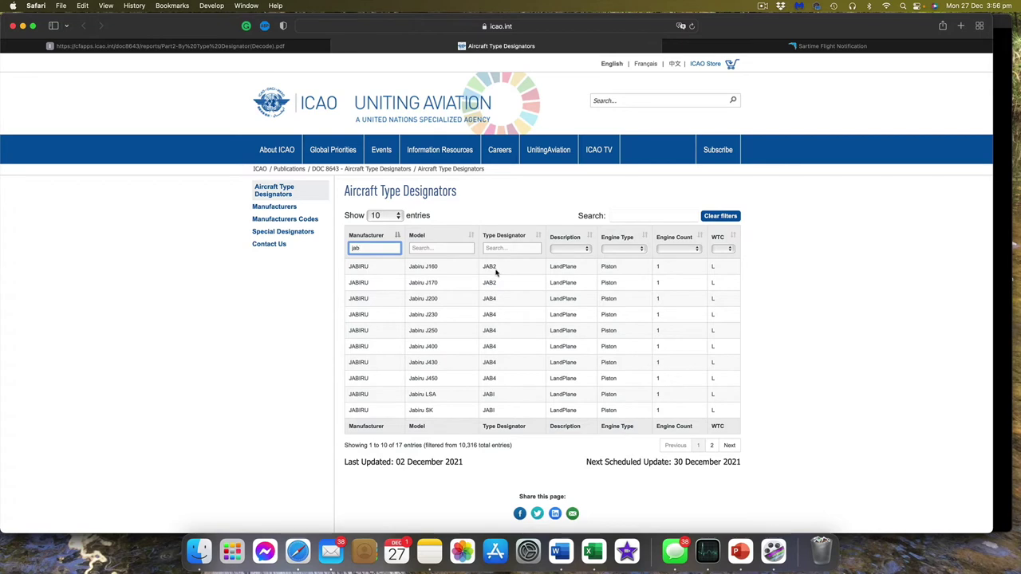
pyautogui.hotkey('ctrl', 'Tab')
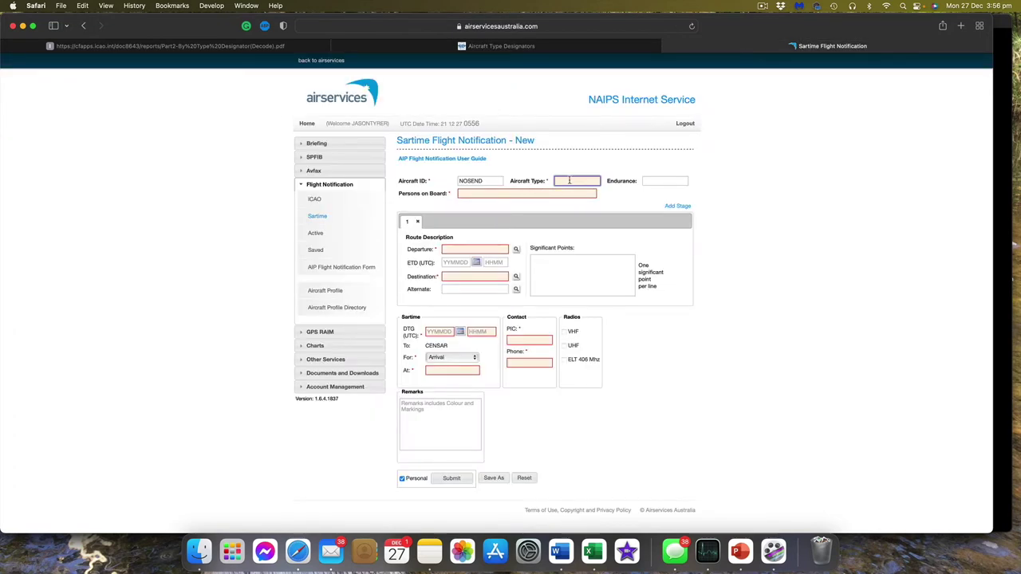
# - Enter ECHO as the Aircraft Type and 185 as the Endurance
pyautogui.write('ECHO')
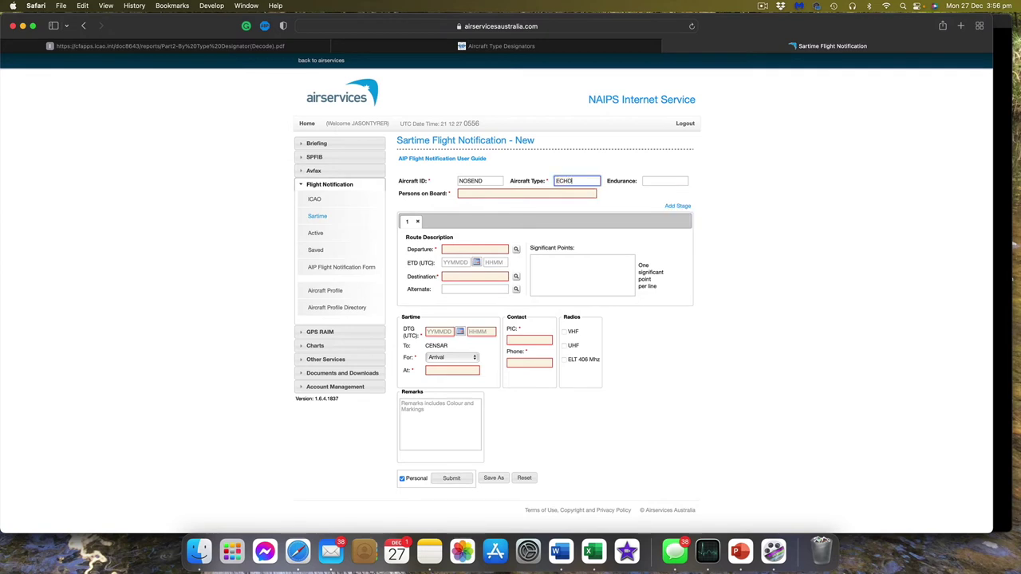
pyautogui.click(662, 181)
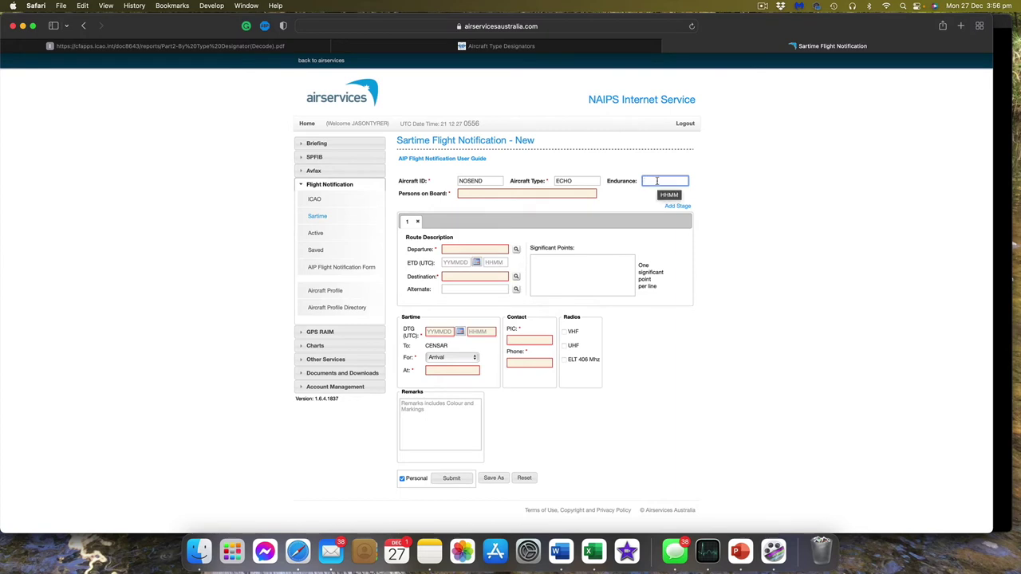
pyautogui.write('85')
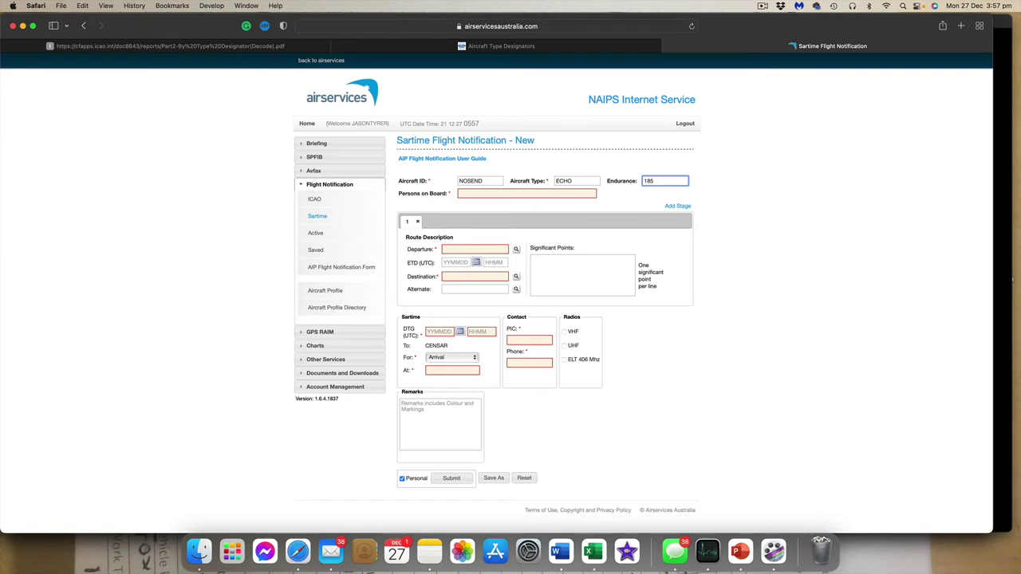
# - Replace the rejected endurance value with 0305
pyautogui.click(483, 195)
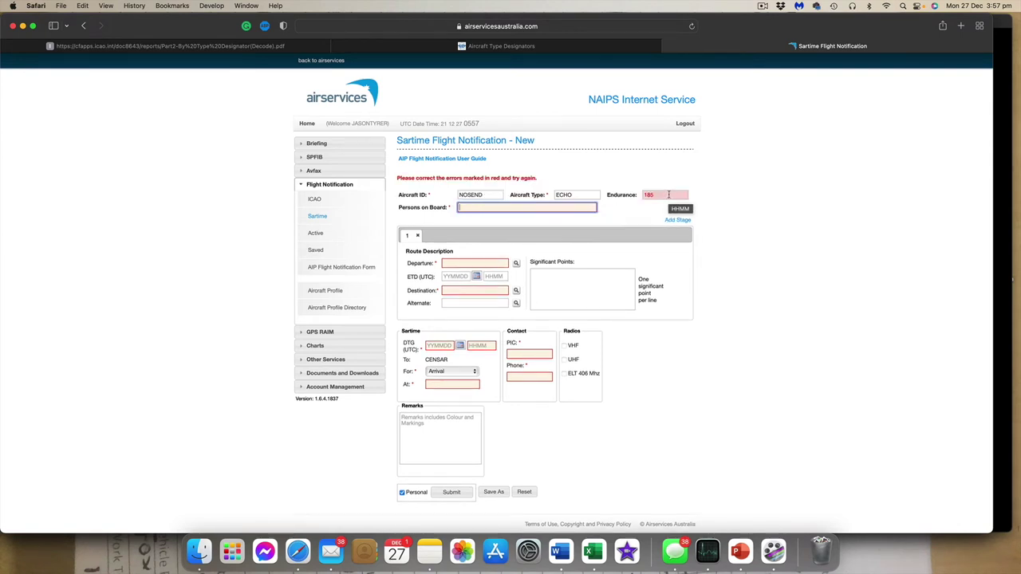
pyautogui.doubleClick(667, 194)
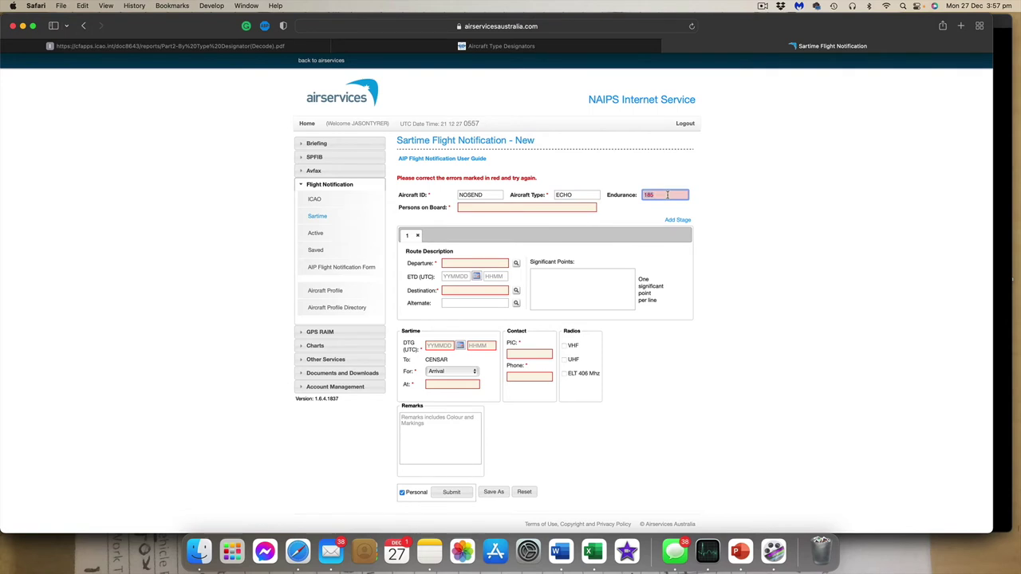
pyautogui.write('0305')
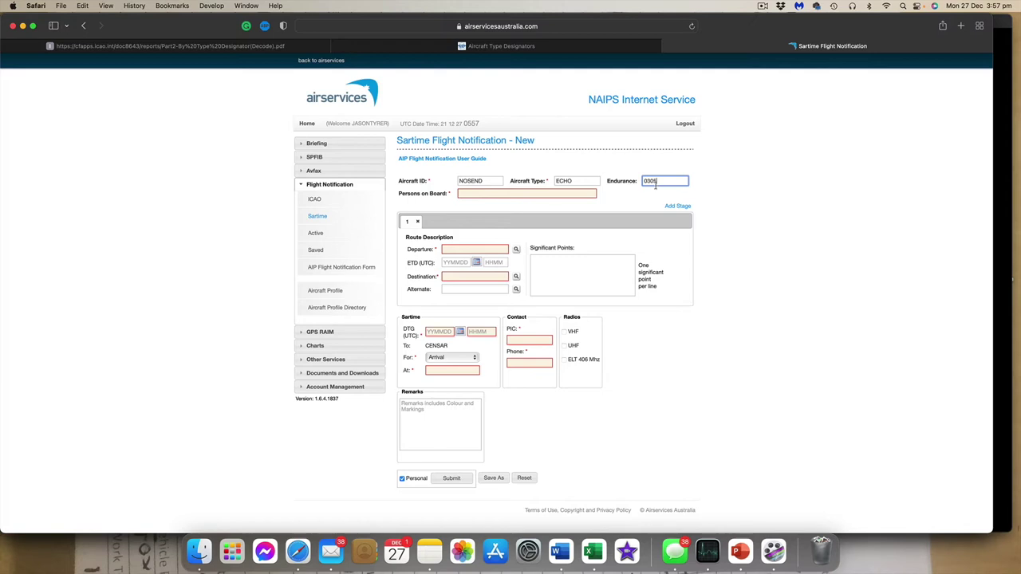
# - Enter 2 as Persons on Board, removing the stray characters
pyautogui.click(568, 192)
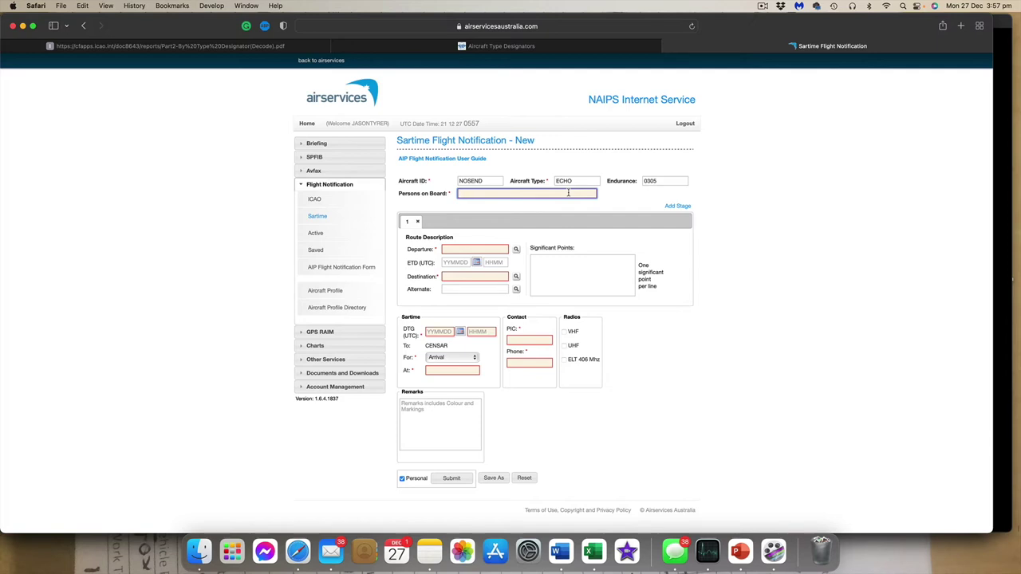
pyautogui.write('2 1 2')
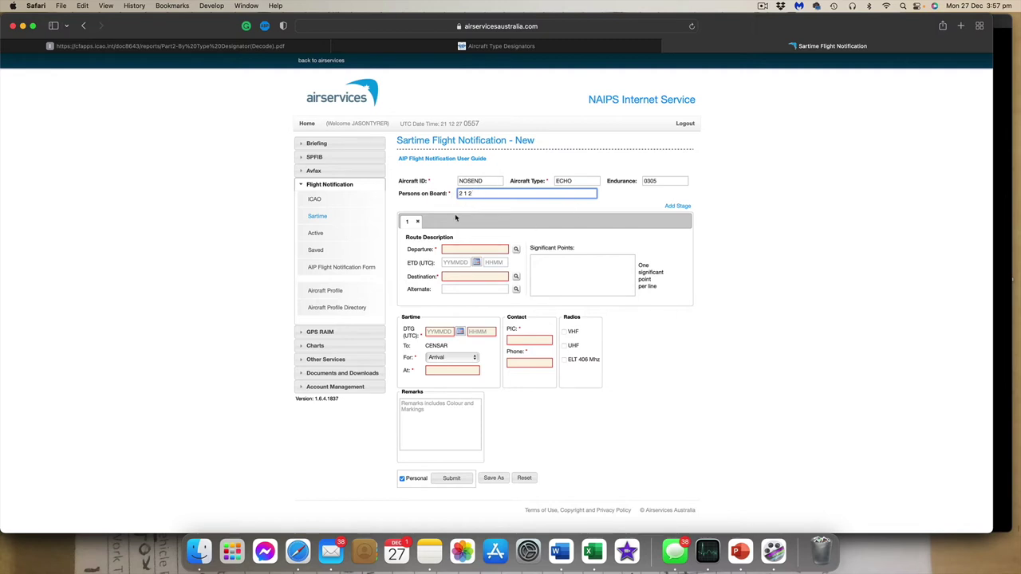
pyautogui.press('BackSpace')
pyautogui.press('BackSpace')
pyautogui.press('BackSpace')
pyautogui.press('BackSpace')
pyautogui.click(481, 249)
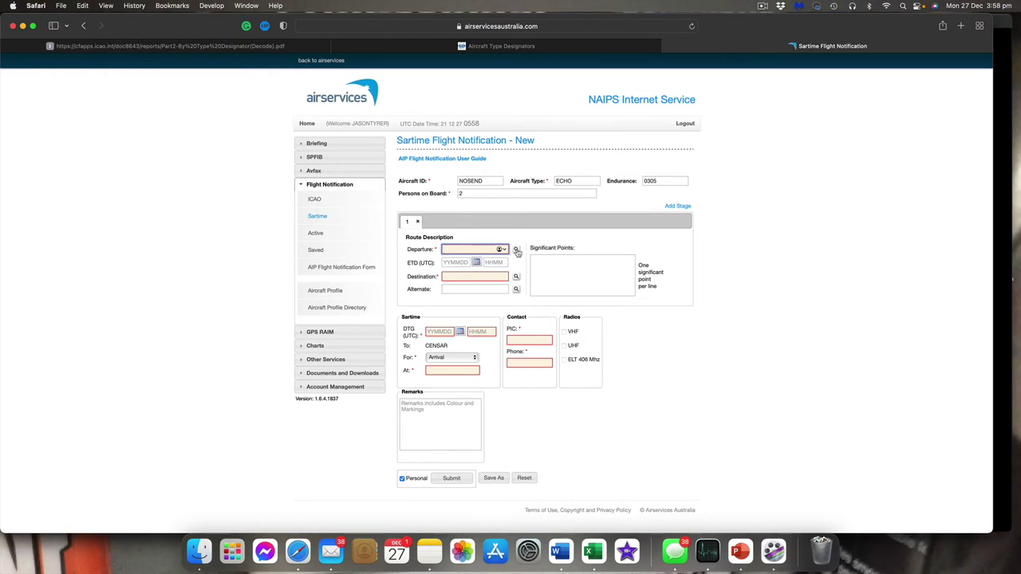
# - Search the location list for REDCLIFFE and pick YRED as the departure
pyautogui.click(517, 250)
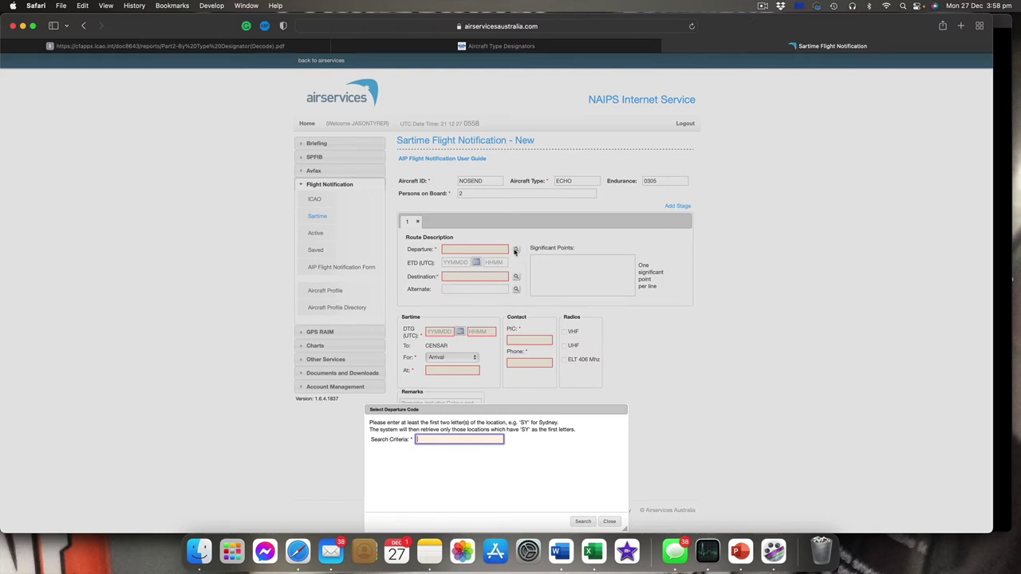
pyautogui.write('REDCLIFF')
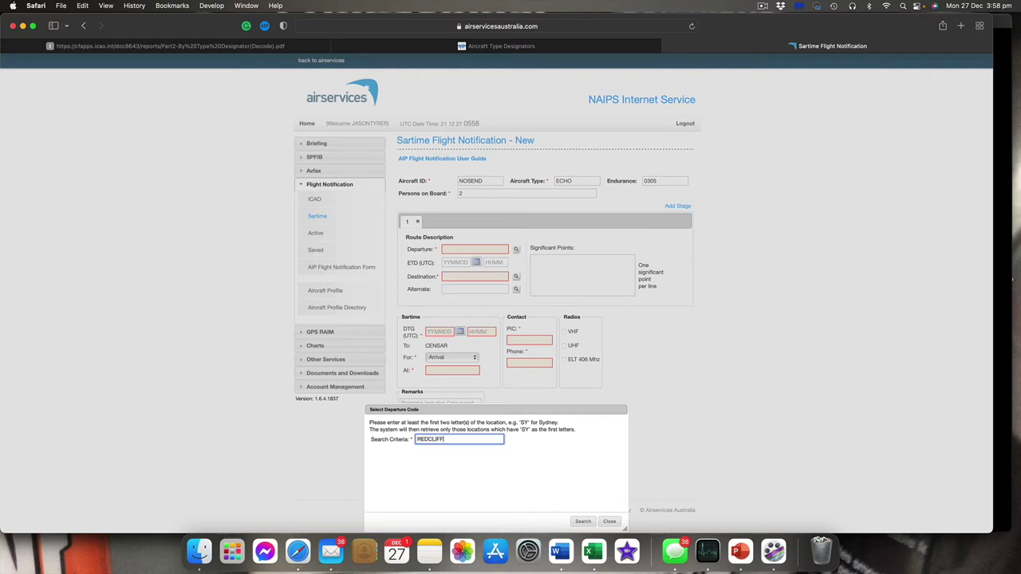
pyautogui.write('E')
pyautogui.click(580, 522)
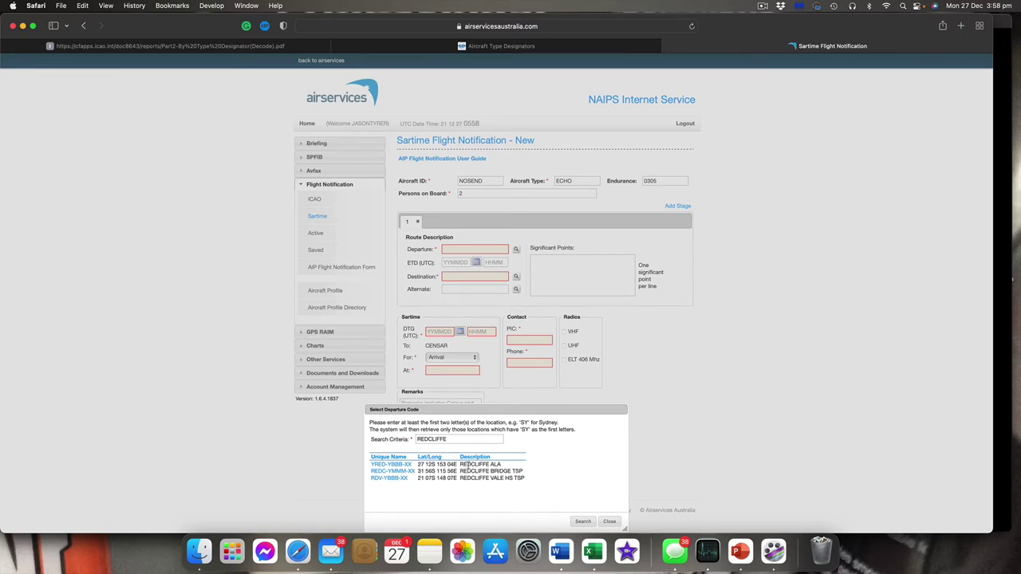
pyautogui.click(381, 466)
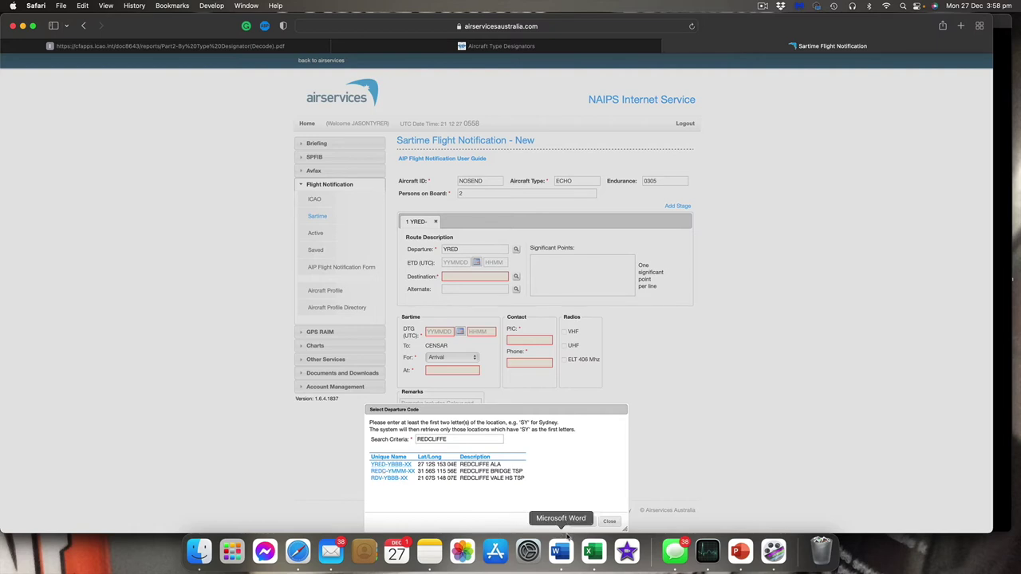
pyautogui.click(611, 522)
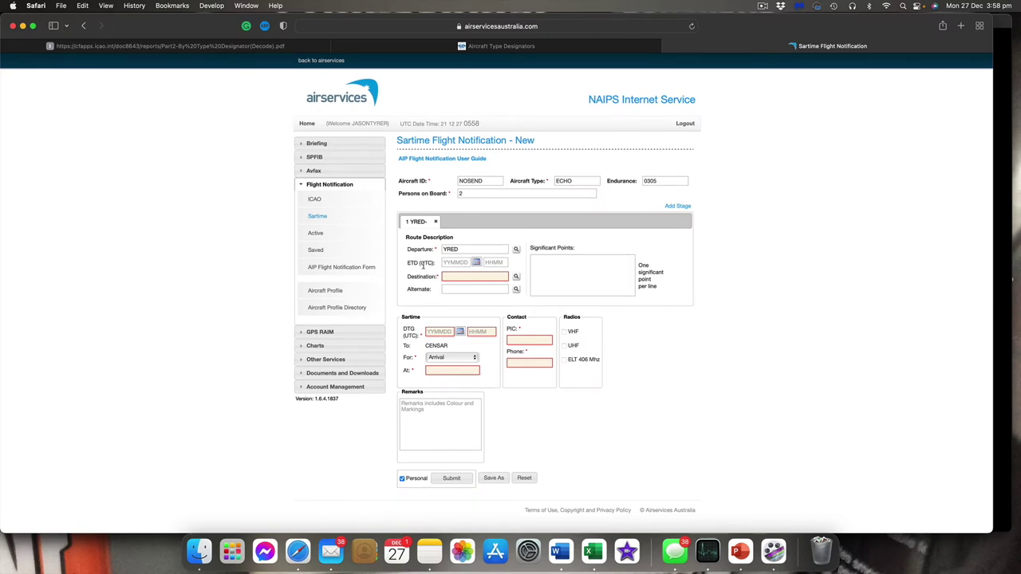
# - Enter the ETD (UTC) as date 211227 and time 0650
pyautogui.click(443, 262)
pyautogui.write('211227')
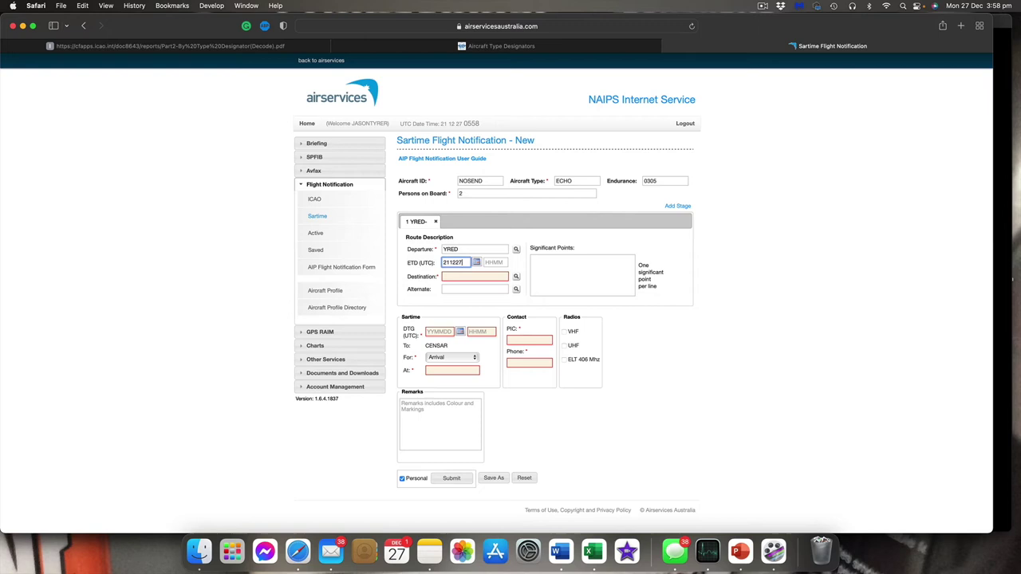
pyautogui.click(503, 263)
pyautogui.click(503, 263)
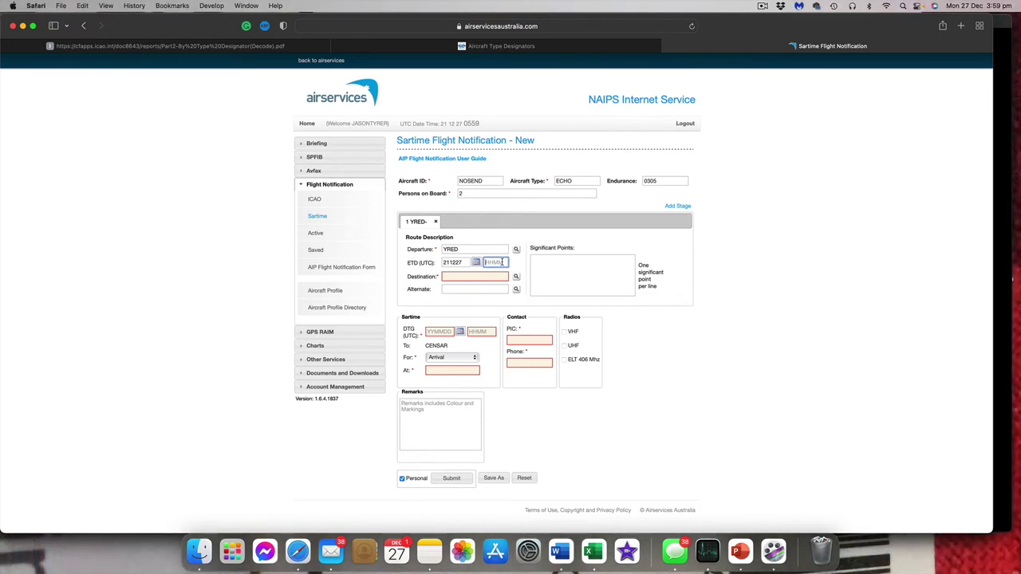
pyautogui.write('065')
pyautogui.click(474, 277)
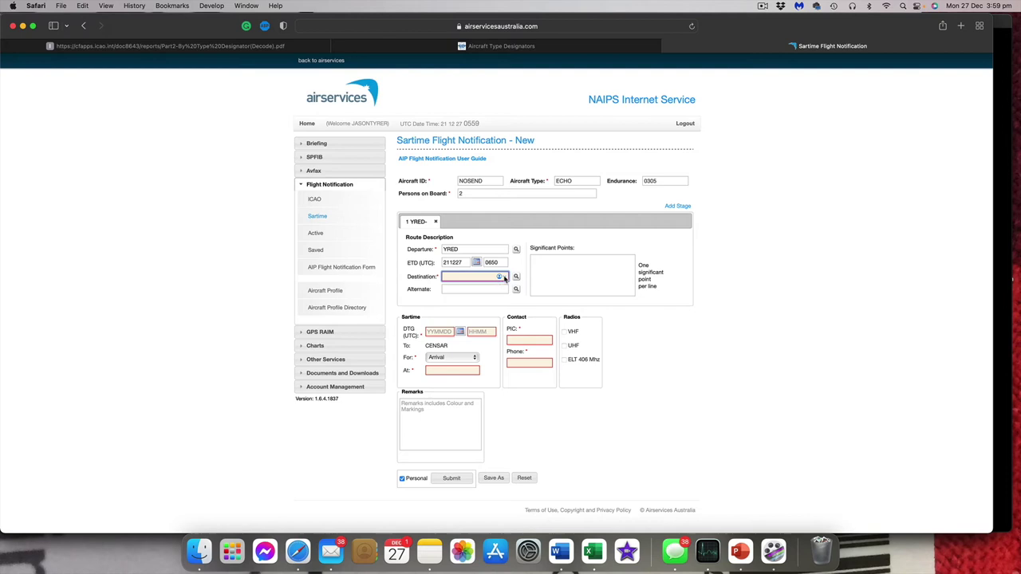
pyautogui.moveTo(504, 277)
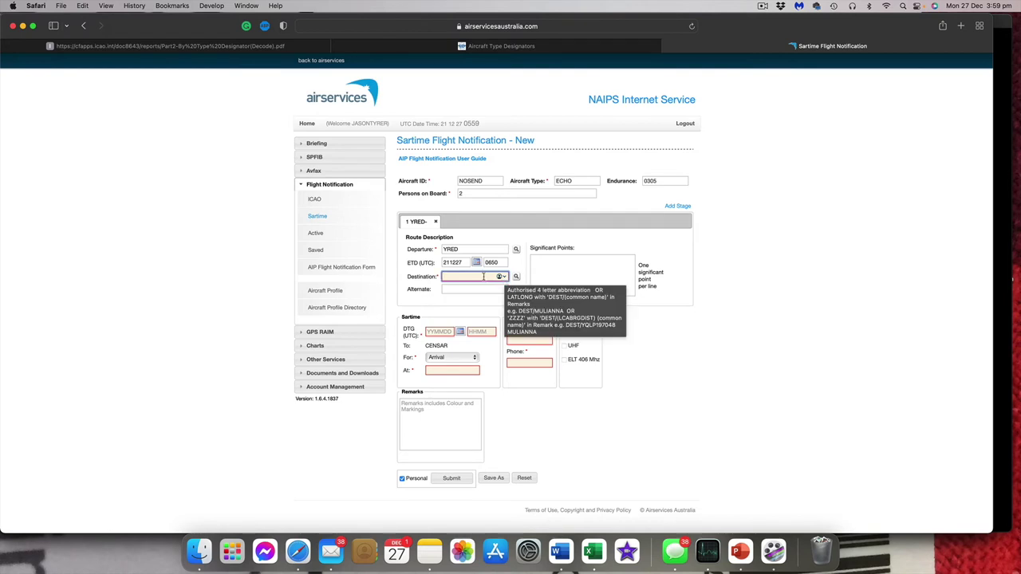